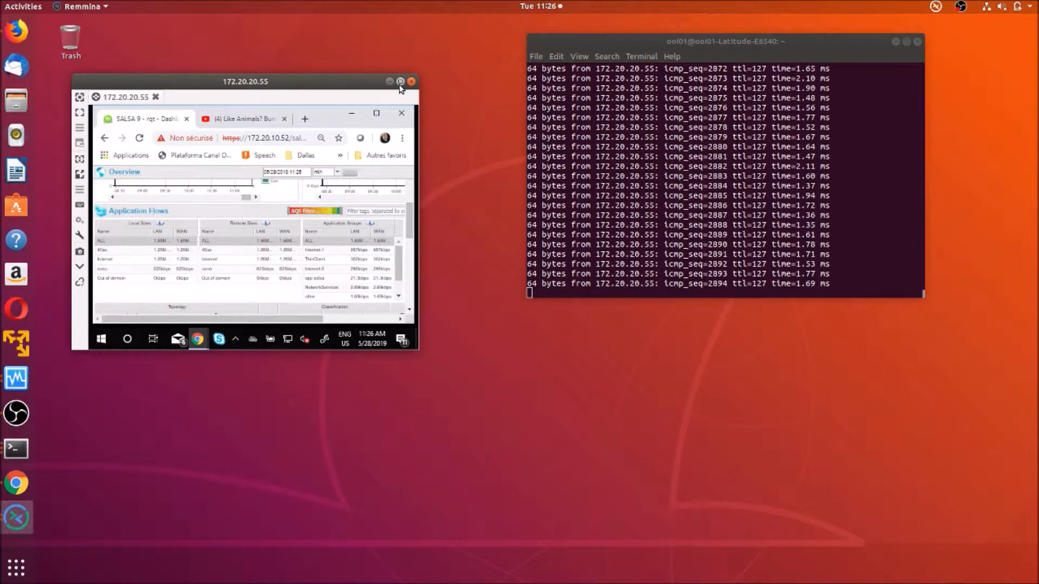
# Step: Maximize the 172.20.20.55 remote session window, scale the remote desktop to fit it, and maximize the browser inside
pyautogui.click(400, 82)
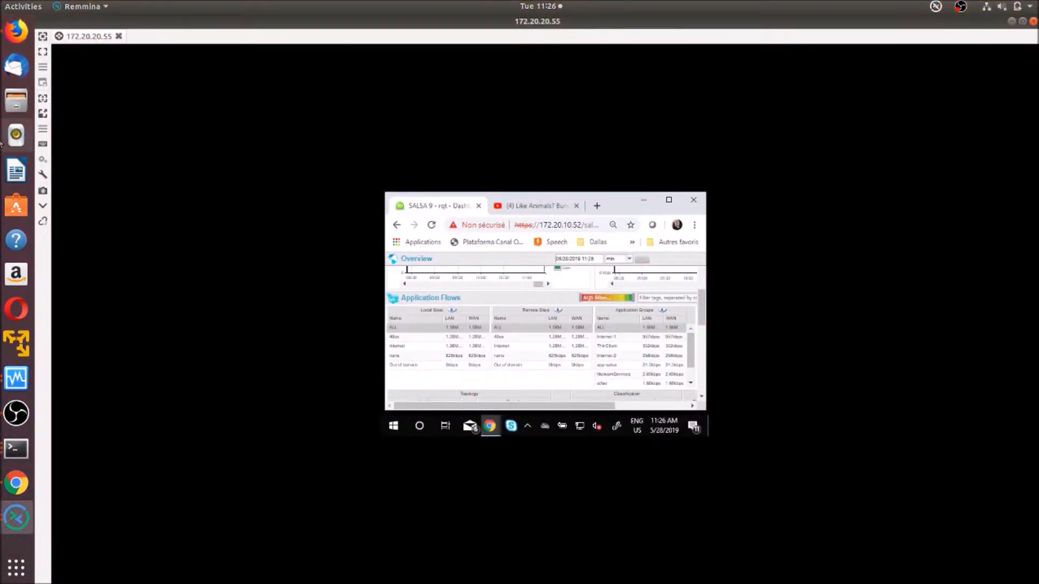
pyautogui.click(44, 99)
pyautogui.click(44, 112)
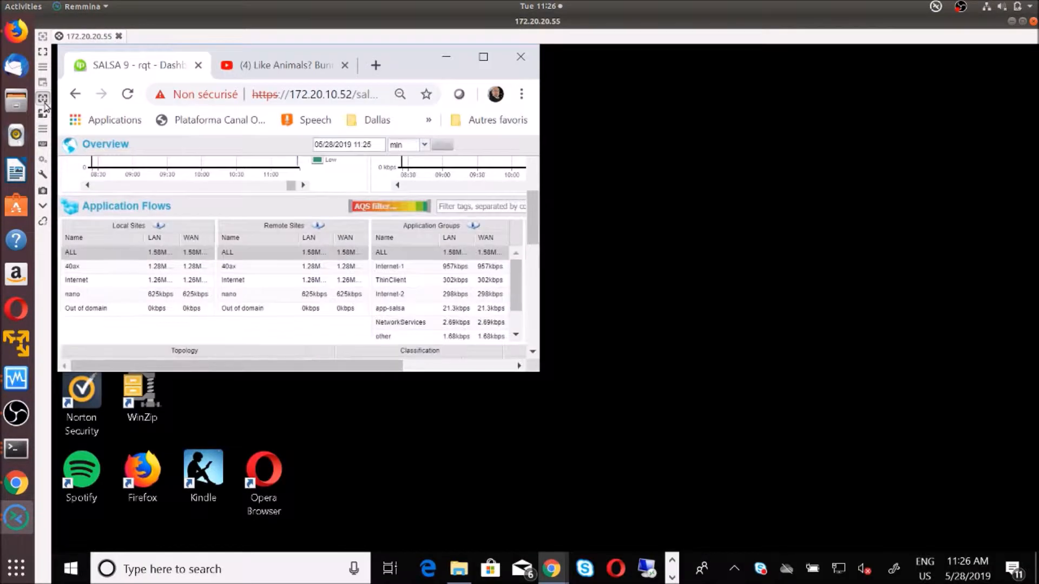
pyautogui.click(484, 59)
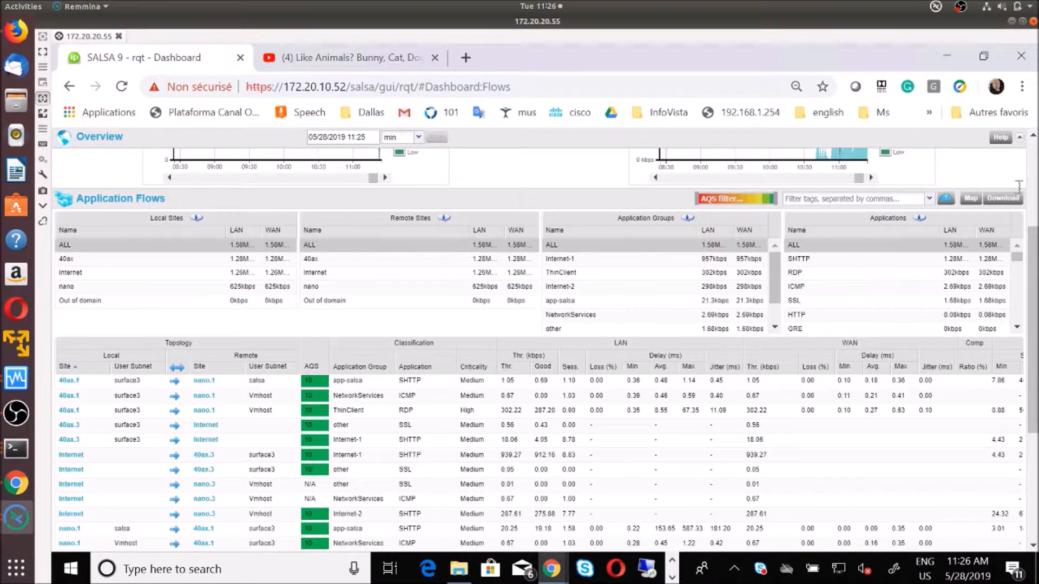
# Step: Open the dashboard's Sites view and examine the capacity, usage and AQS of each site in both directions
pyautogui.moveTo(1031, 325); pyautogui.dragTo(1031, 204)
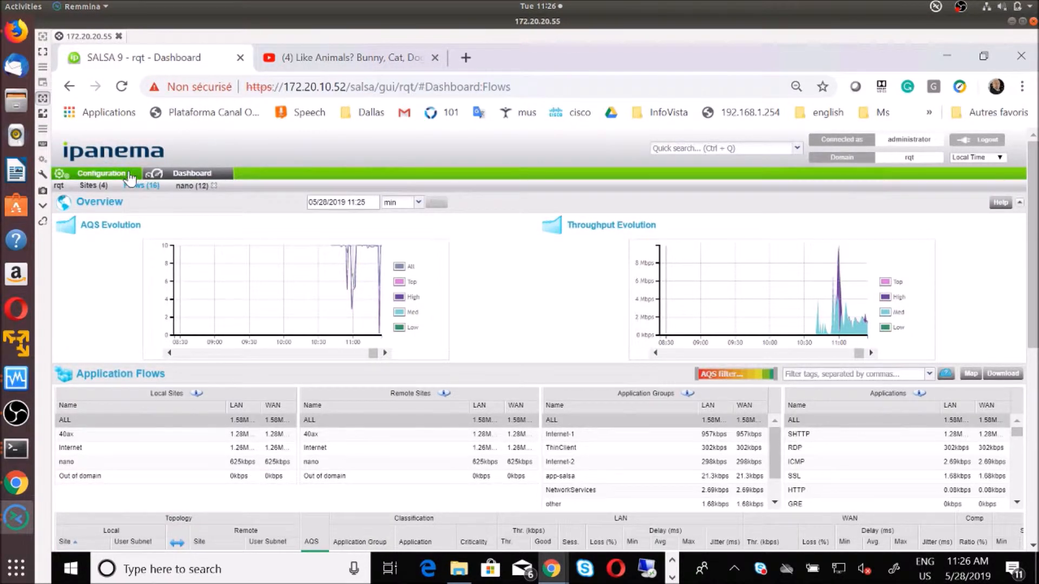
pyautogui.click(93, 186)
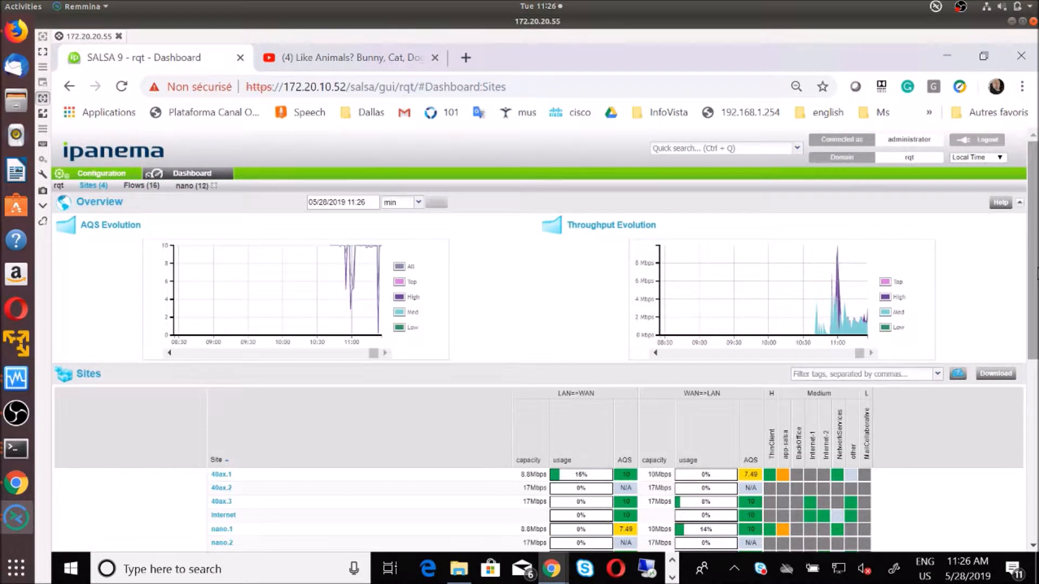
pyautogui.scroll(-2, 541, 341)
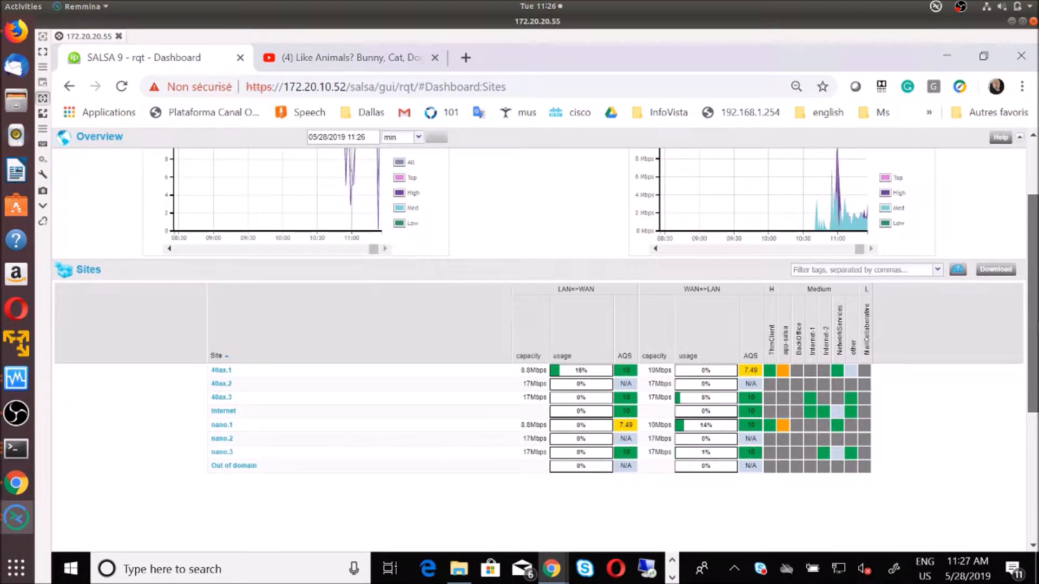
pyautogui.scroll(-1, 541, 341)
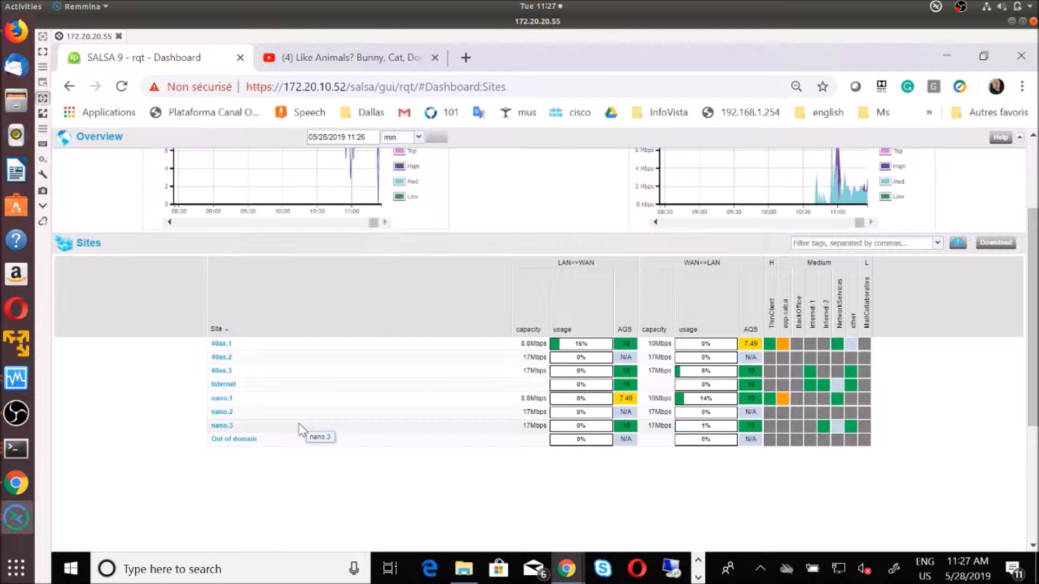
pyautogui.moveTo(822, 403)
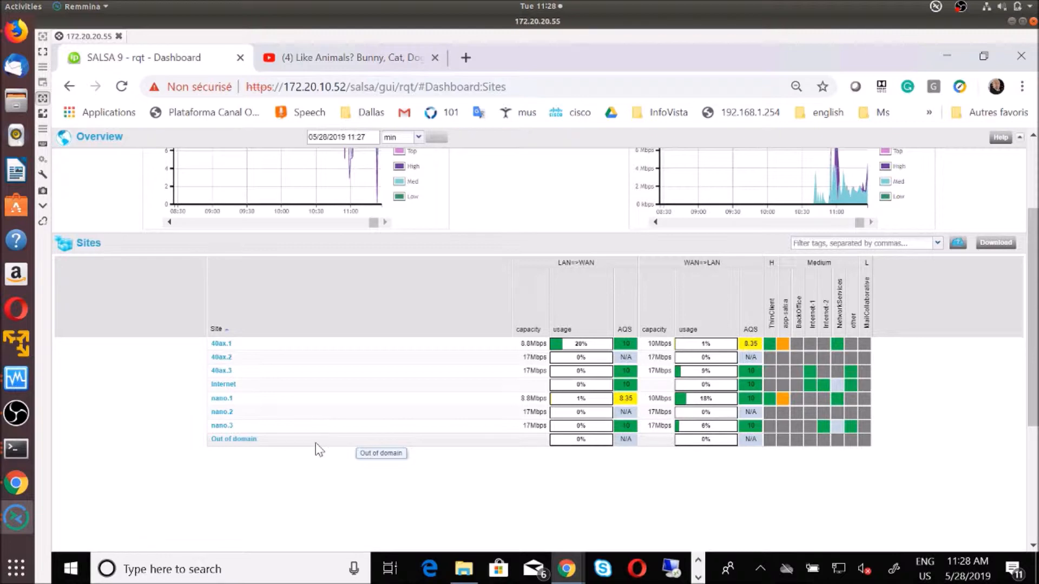
# Step: Switch from the dashboard to the system configuration and show the list of appliances
pyautogui.moveTo(1032, 292); pyautogui.dragTo(1031, 225)
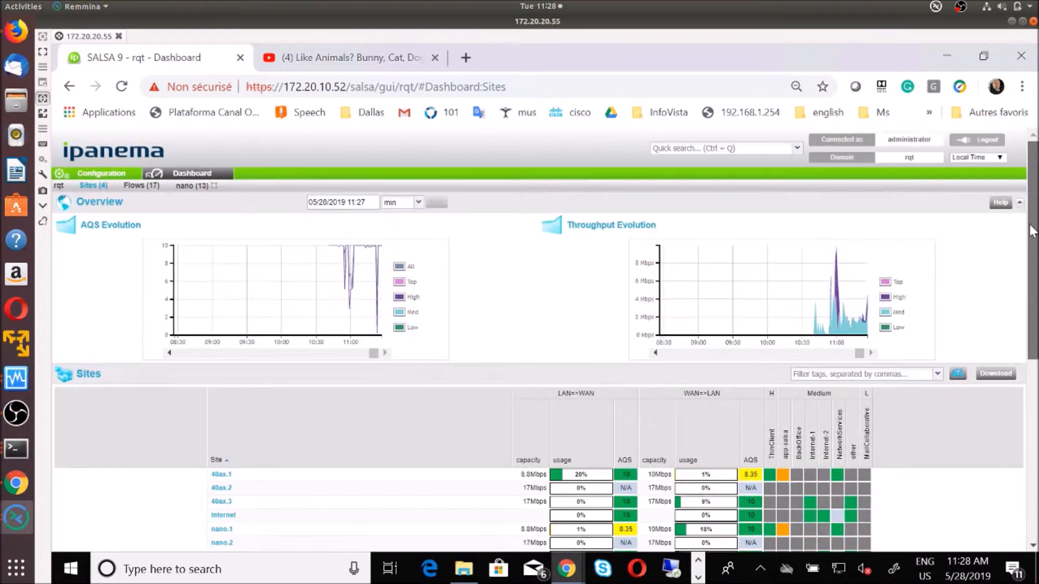
pyautogui.click(101, 174)
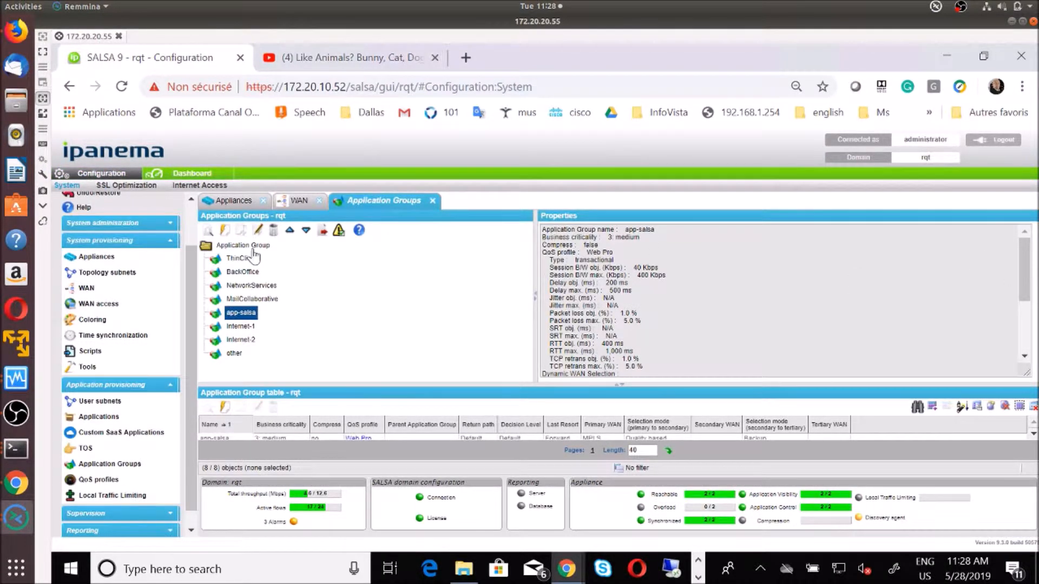
pyautogui.click(146, 260)
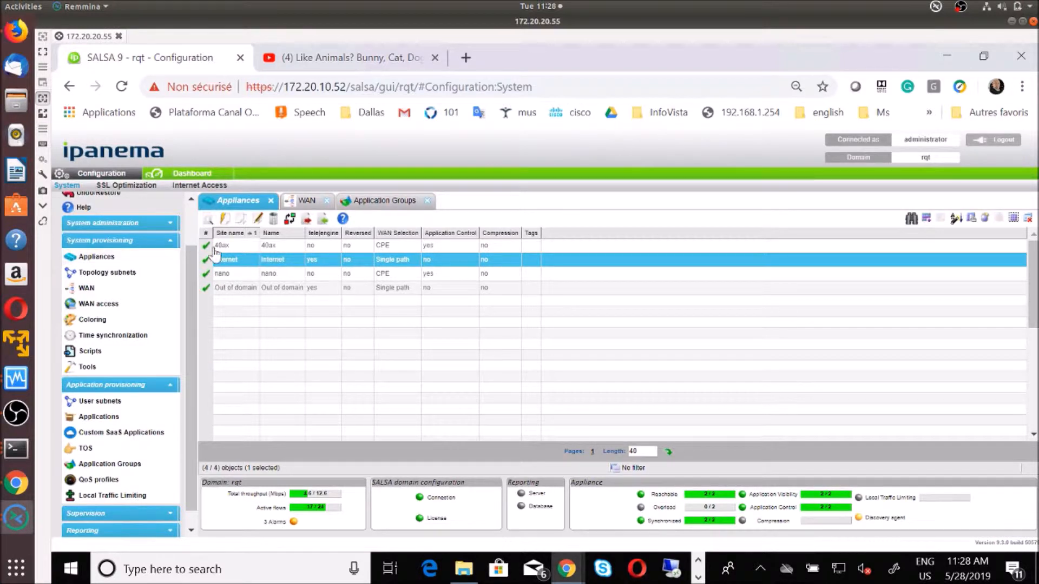
# Step: Open the 40ax appliance's settings, review its IP addresses, WAN selection and services, and close them without saving
pyautogui.click(235, 247)
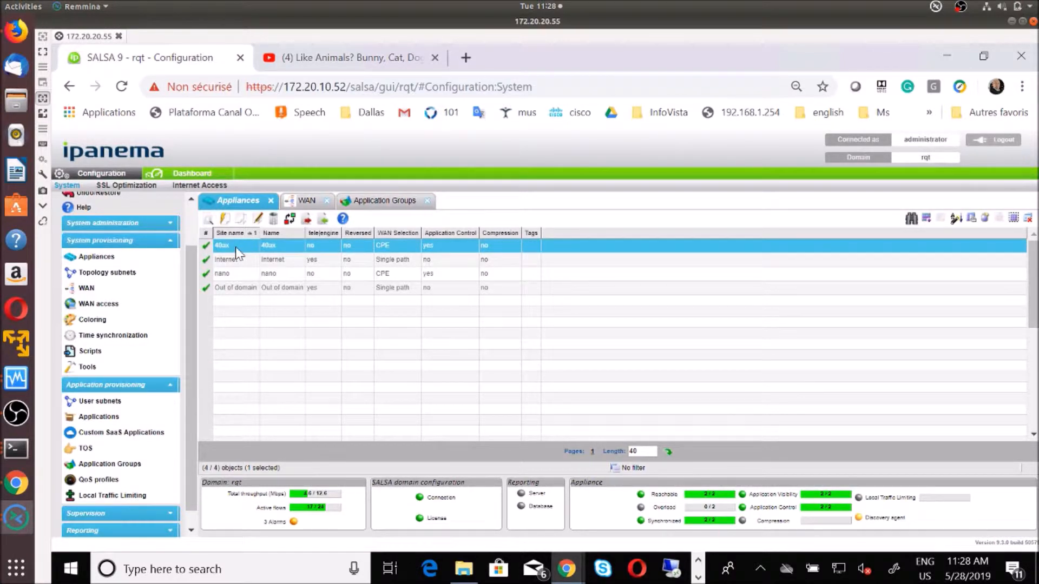
pyautogui.click(258, 221)
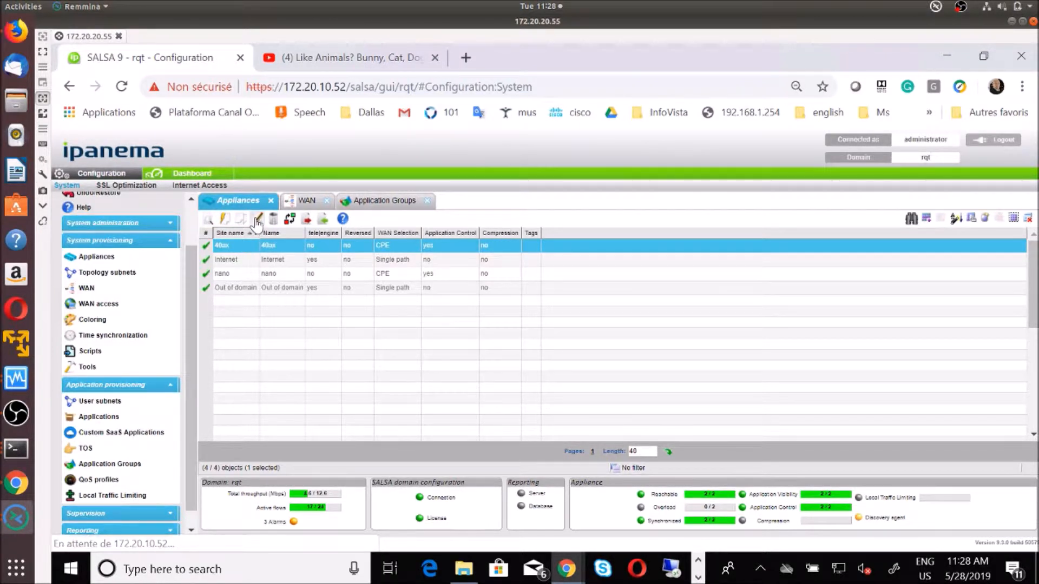
pyautogui.click(258, 221)
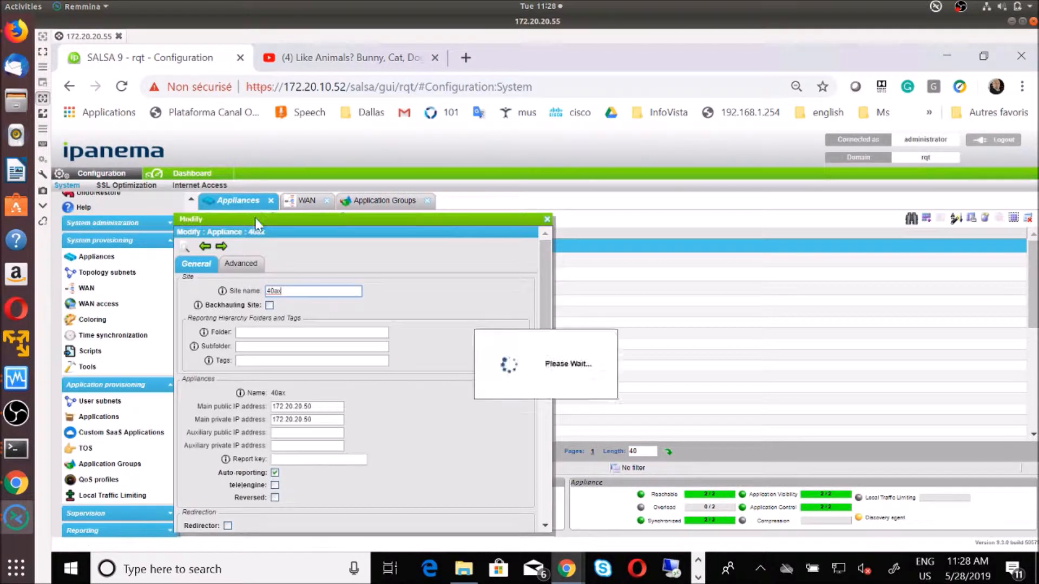
pyautogui.moveTo(543, 284); pyautogui.dragTo(540, 321)
pyautogui.scroll(-1, 344, 303)
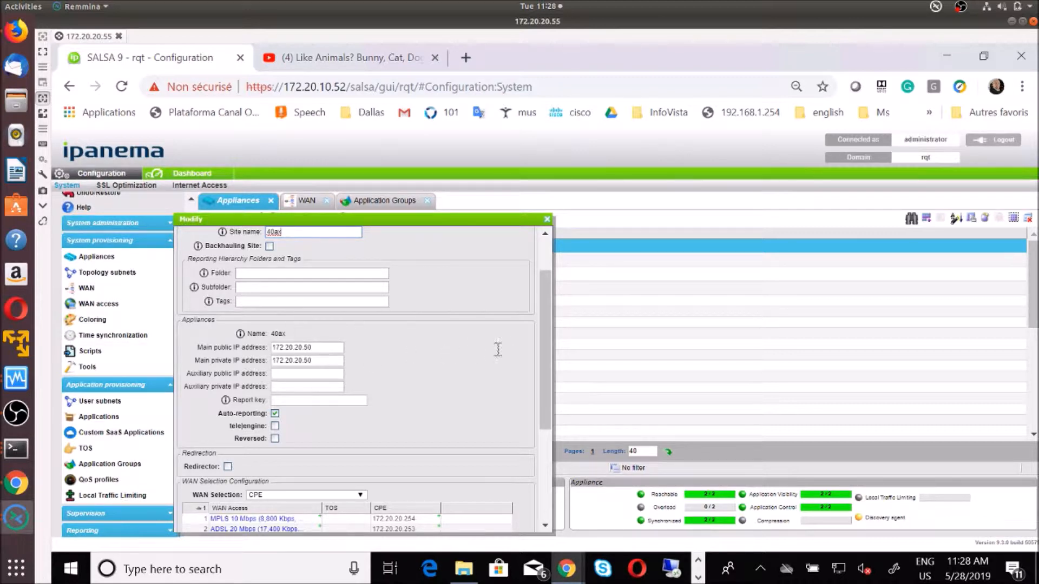
pyautogui.moveTo(548, 335); pyautogui.dragTo(543, 373)
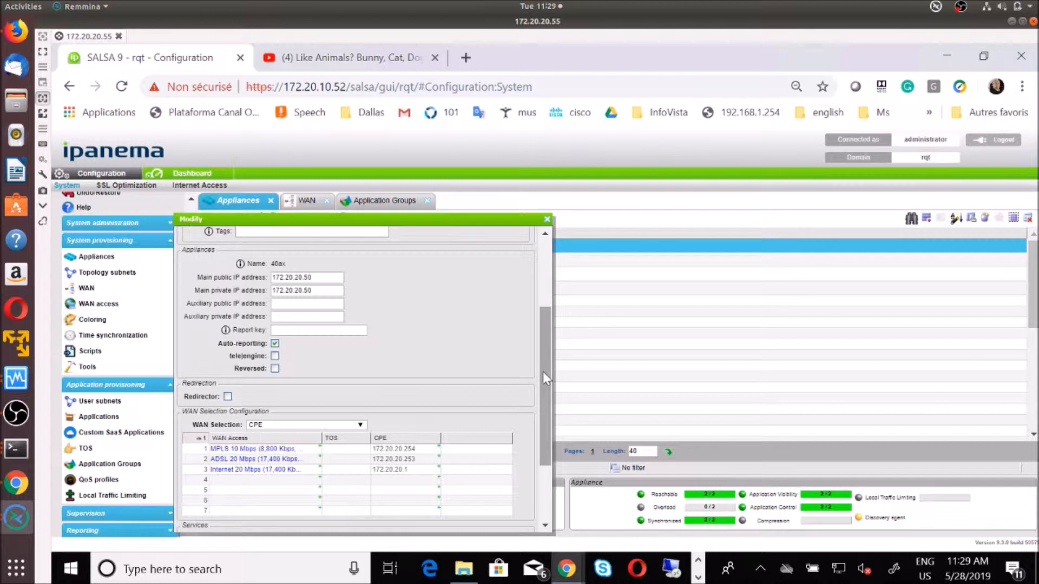
pyautogui.moveTo(544, 371); pyautogui.dragTo(544, 376)
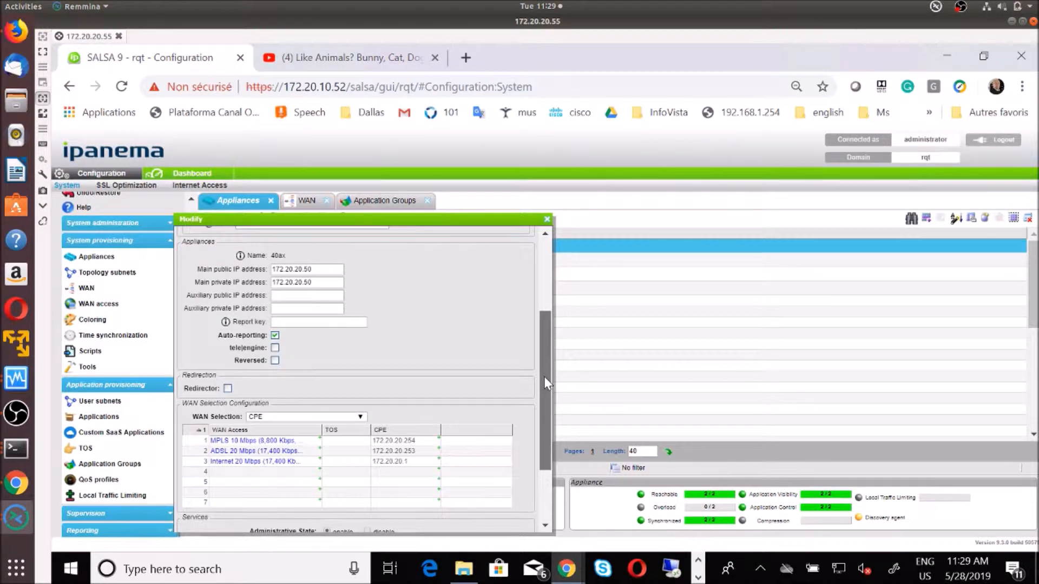
pyautogui.moveTo(544, 377); pyautogui.dragTo(540, 413)
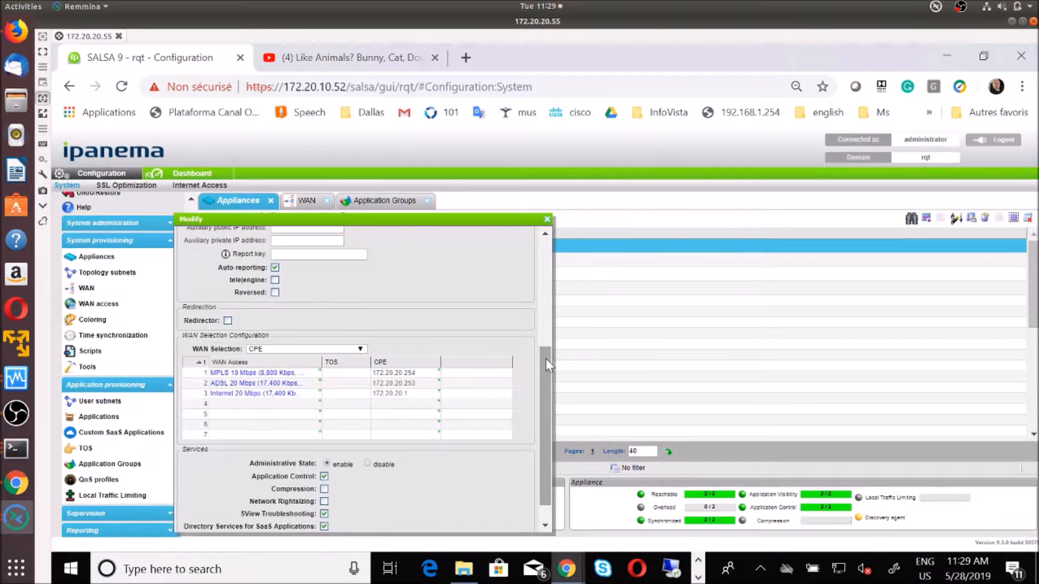
pyautogui.moveTo(542, 381); pyautogui.dragTo(540, 392)
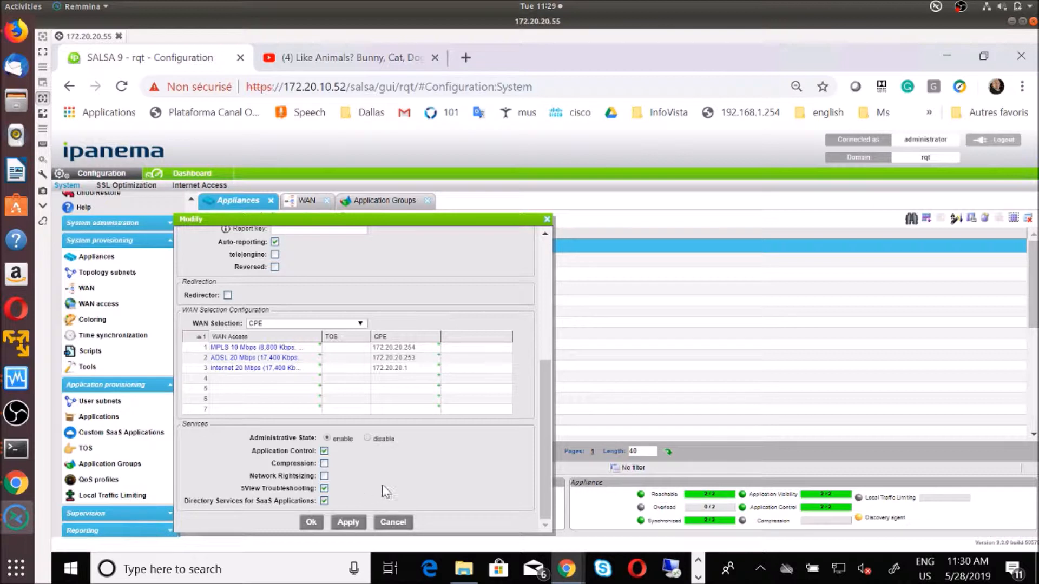
pyautogui.click(404, 523)
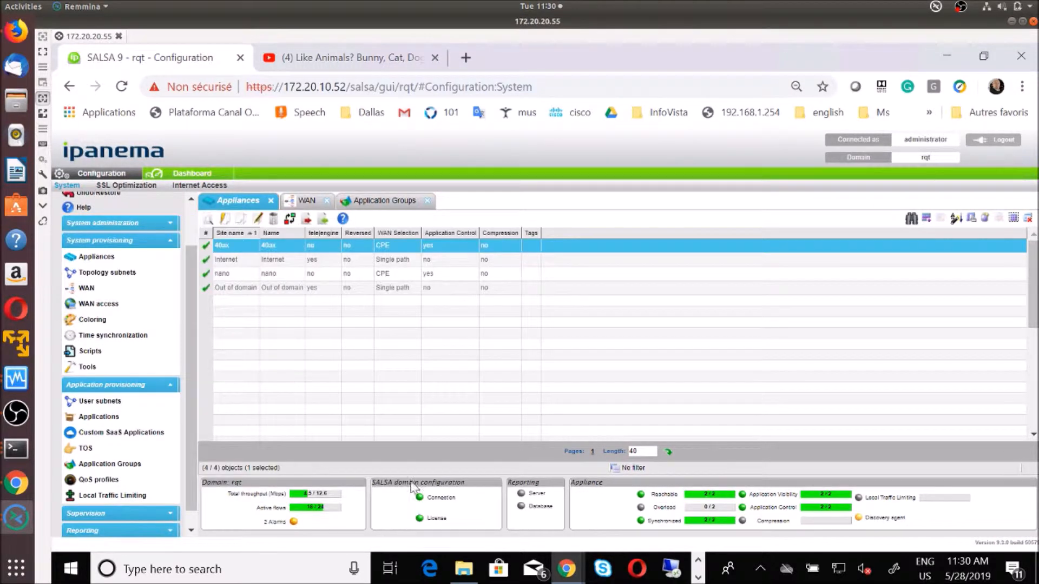
# Step: Open the nano appliance's settings, review its WAN accesses, CPE addresses and services, and close them without saving
pyautogui.click(288, 273)
pyautogui.click(259, 222)
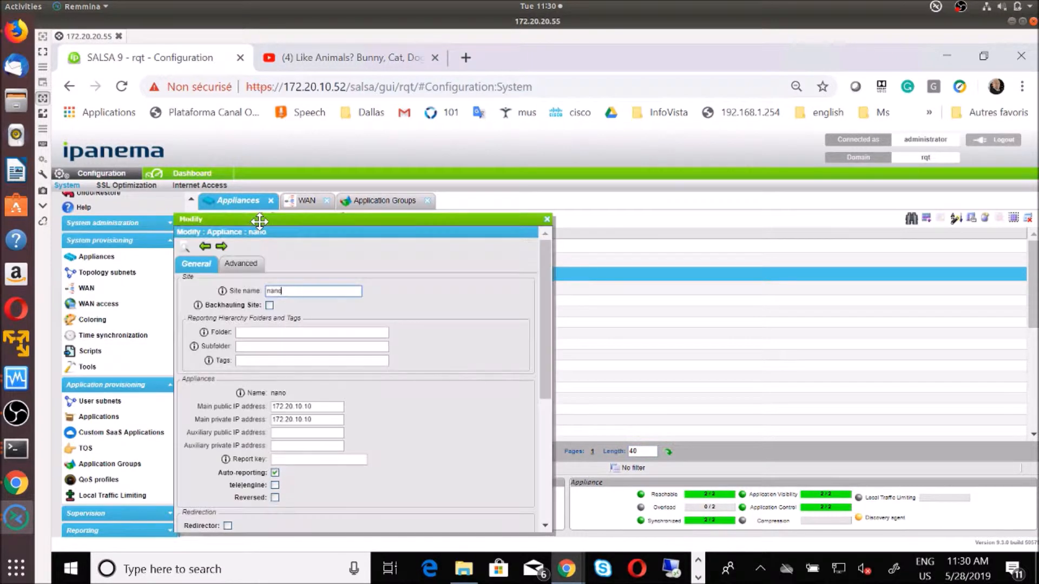
pyautogui.moveTo(540, 298); pyautogui.dragTo(544, 367)
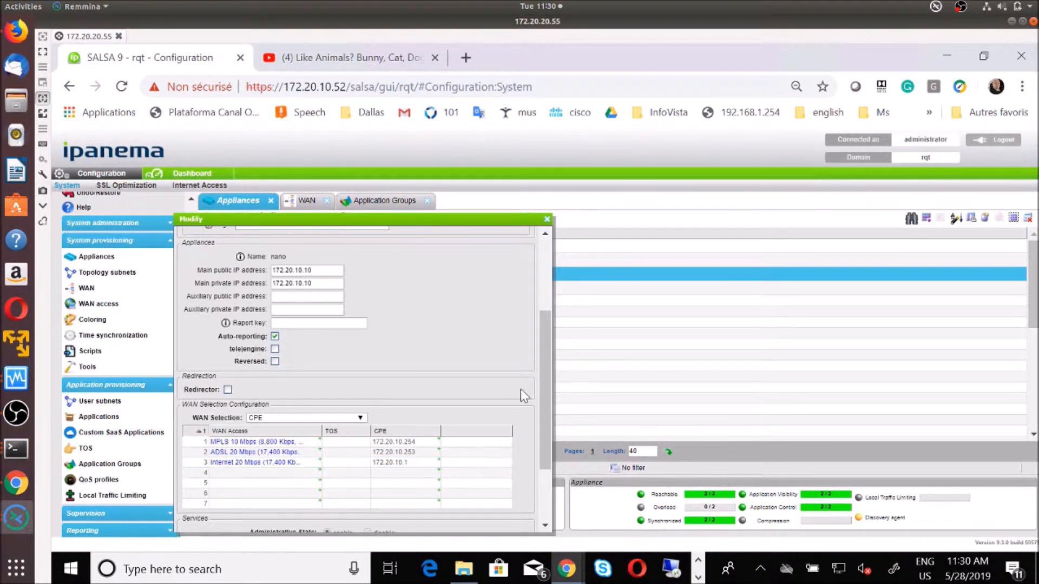
pyautogui.moveTo(541, 388); pyautogui.dragTo(541, 432)
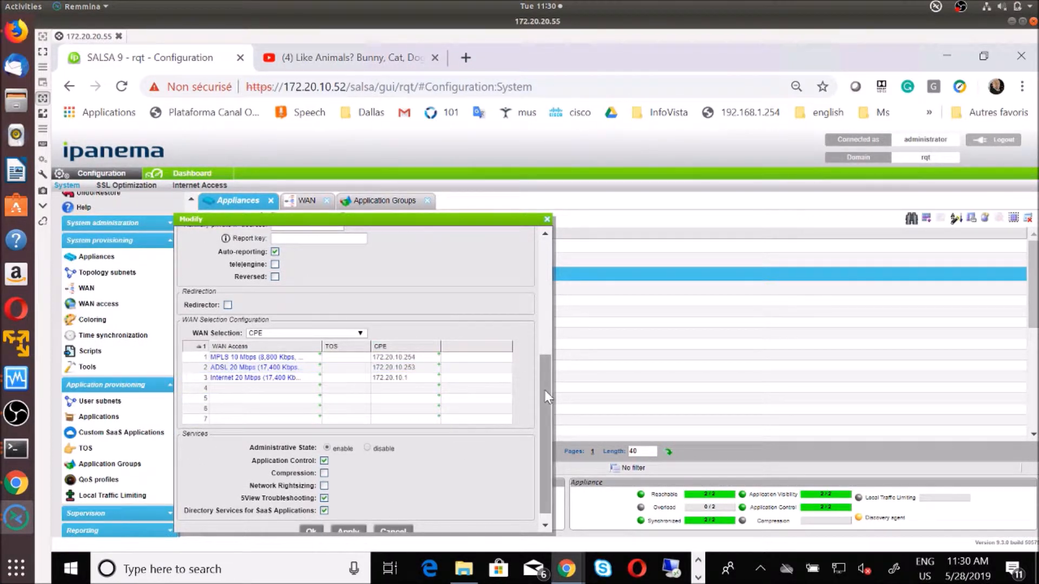
pyautogui.moveTo(544, 387); pyautogui.dragTo(543, 398)
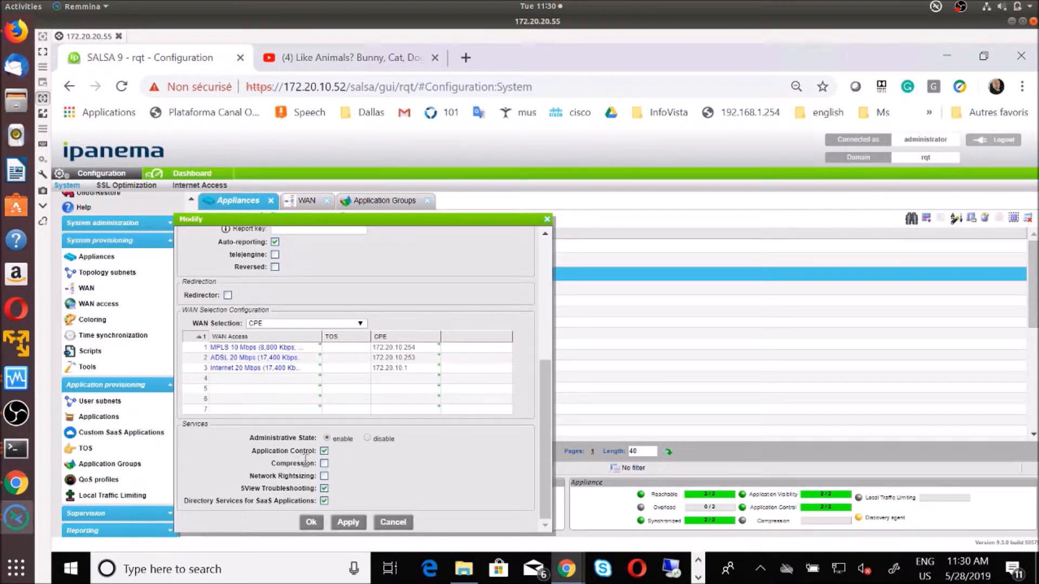
pyautogui.click(398, 521)
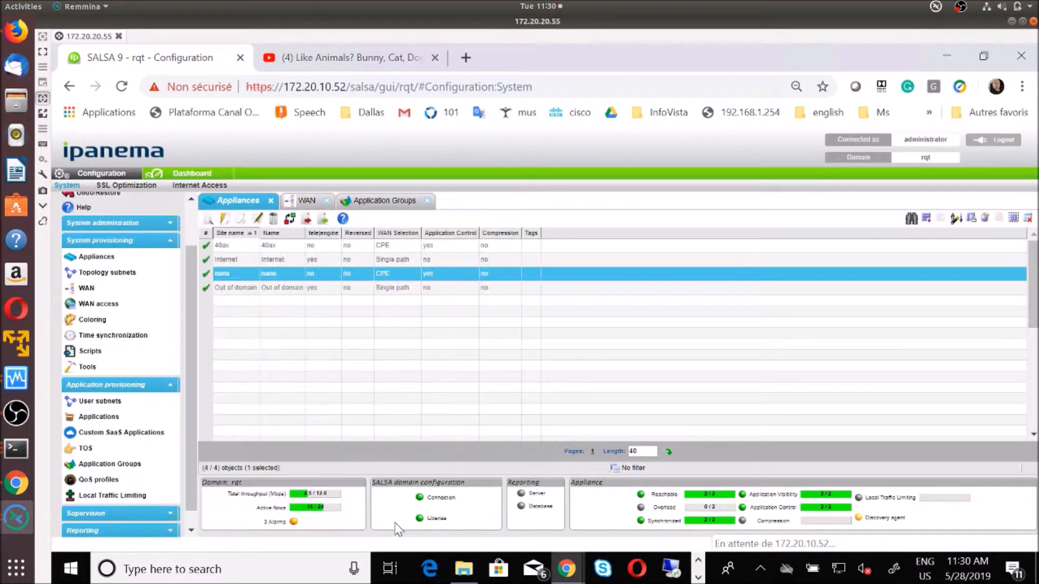
# Step: Open the Internet appliance's settings, review its backhauling, tele|engine and WAN selection options, and close them without saving
pyautogui.click(321, 264)
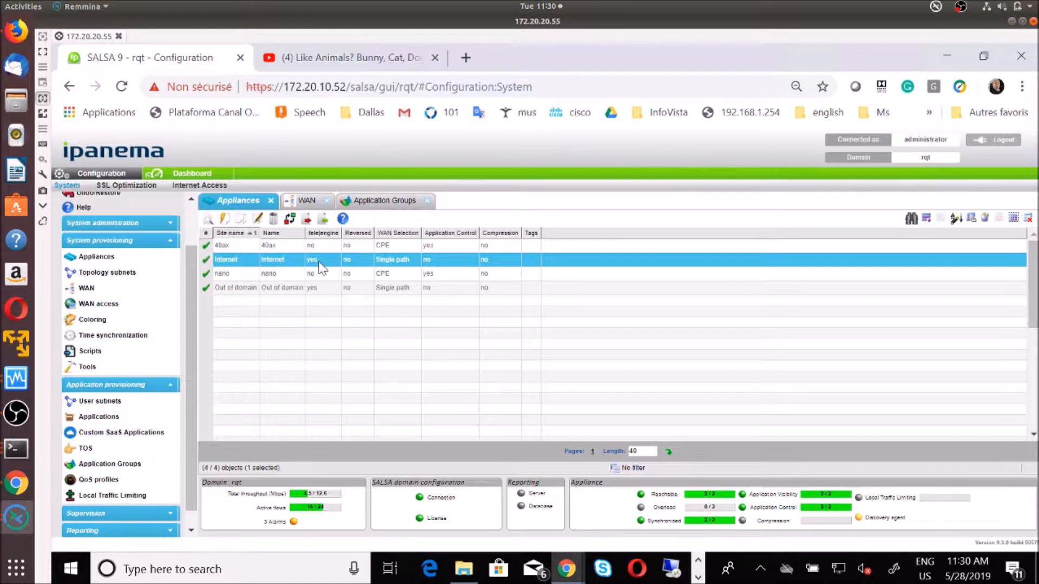
pyautogui.click(260, 219)
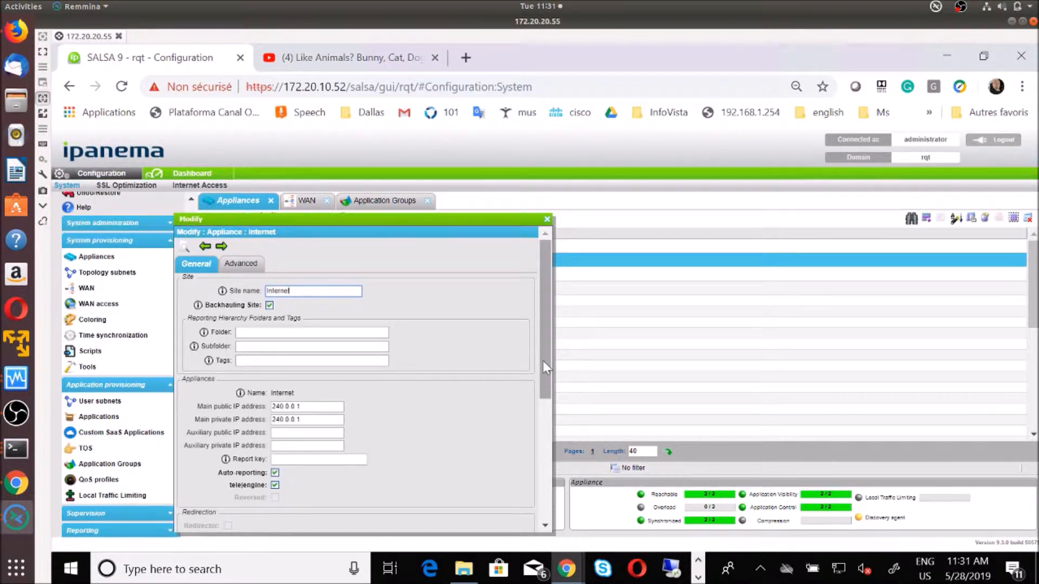
pyautogui.moveTo(544, 363); pyautogui.dragTo(530, 410)
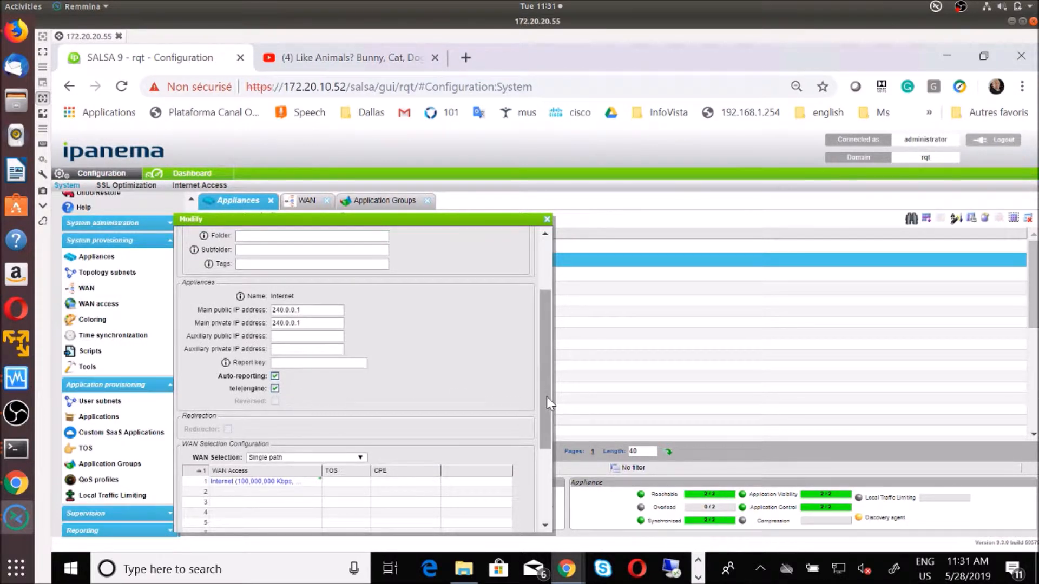
pyautogui.scroll(-1, 543, 429)
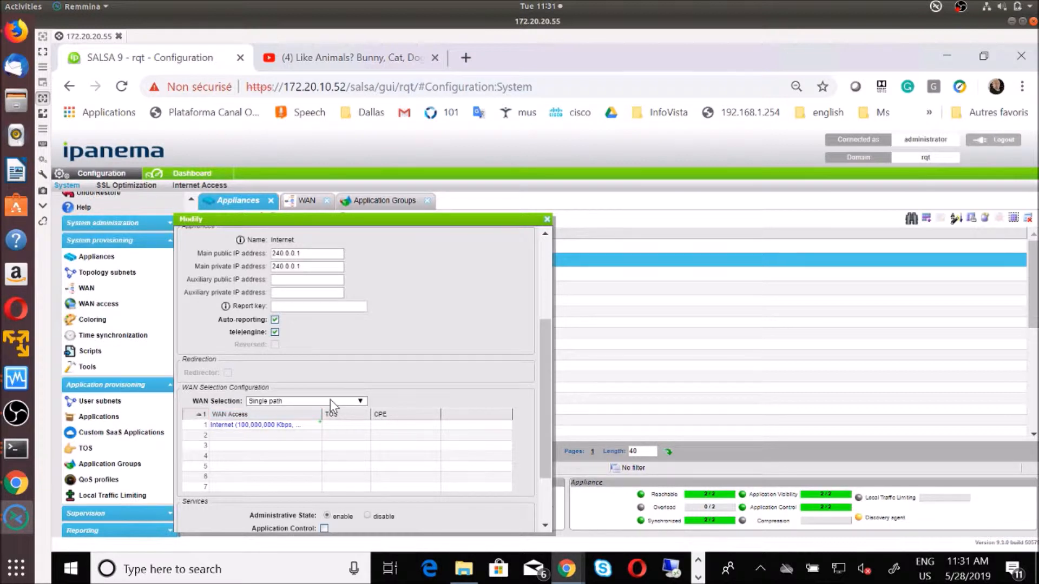
pyautogui.click(295, 427)
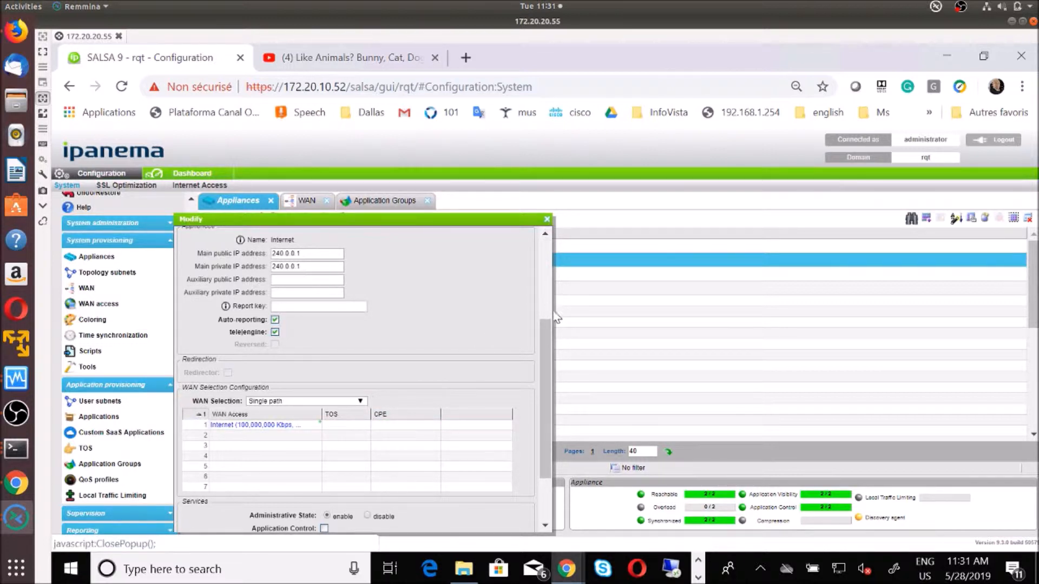
pyautogui.scroll(-3, 379, 433)
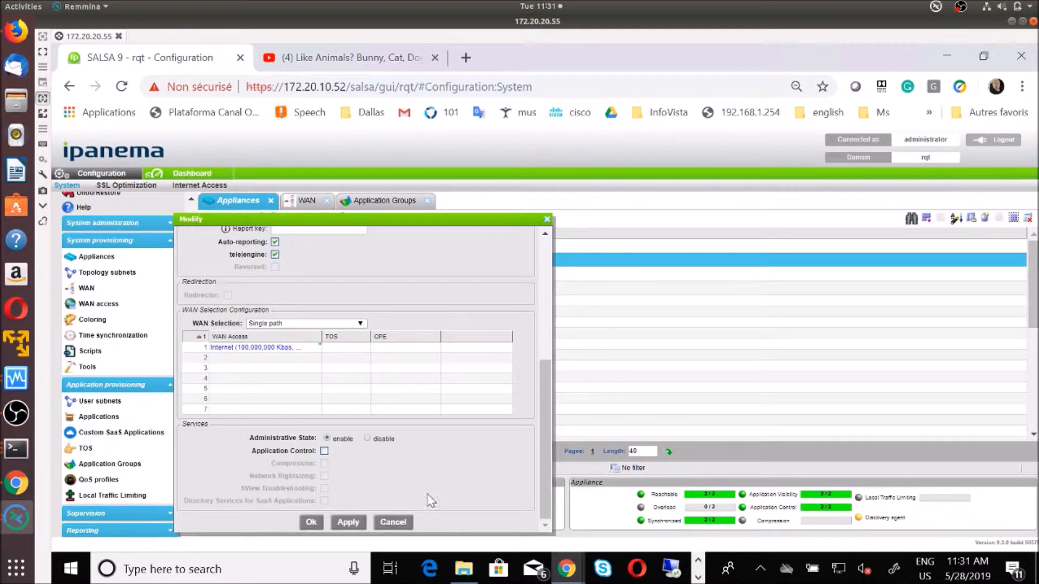
pyautogui.click(393, 522)
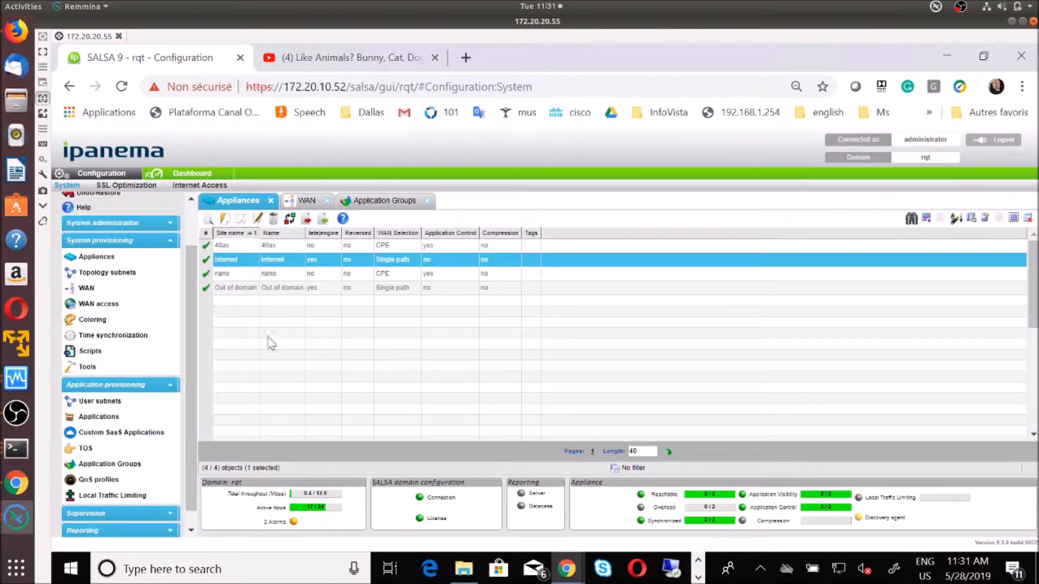
# Step: Select the Out of domain appliance, open the application groups, and display the properties of the Internet-1 group
pyautogui.click(255, 292)
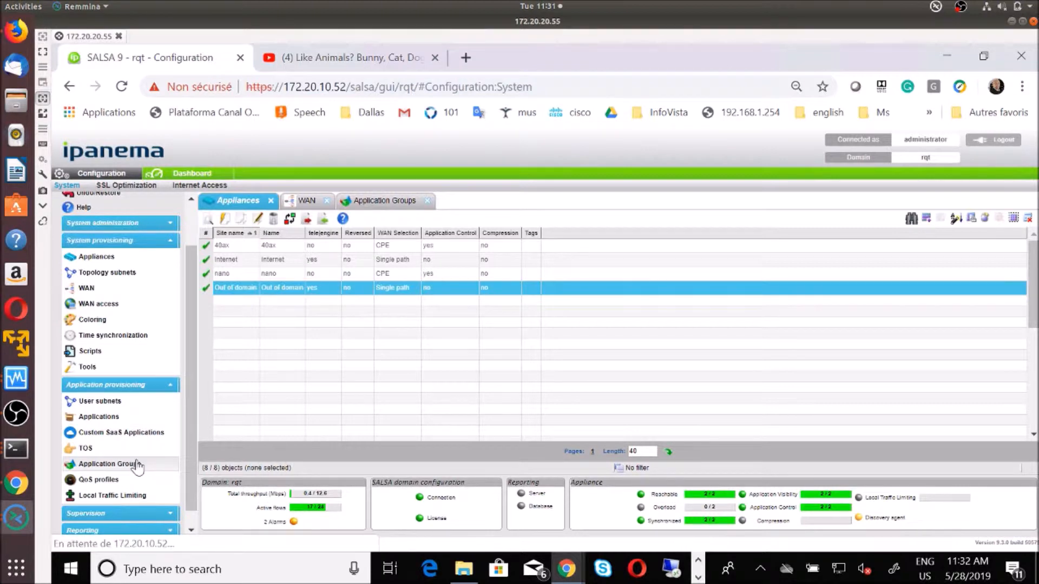
pyautogui.click(108, 464)
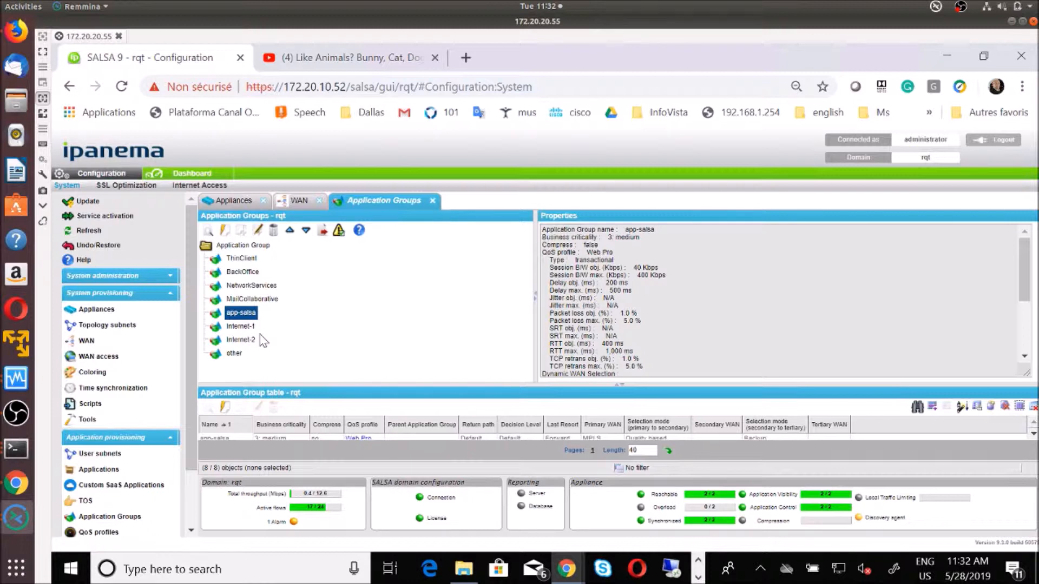
pyautogui.click(252, 328)
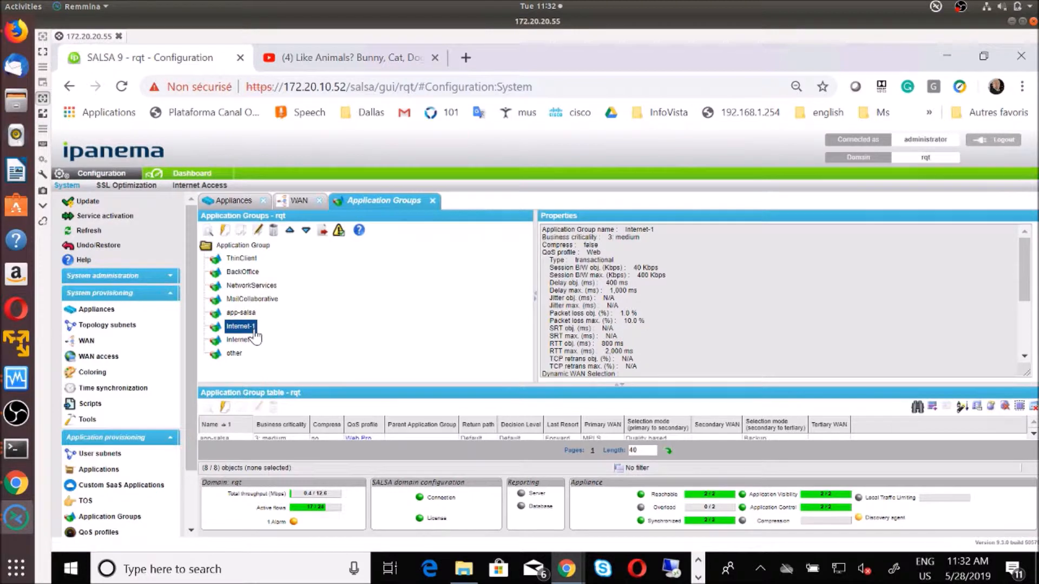
# Step: Open the Internet-1 application group's settings, review its subnet filters, appliance filters and dynamic WAN selection, and close them without saving
pyautogui.click(260, 231)
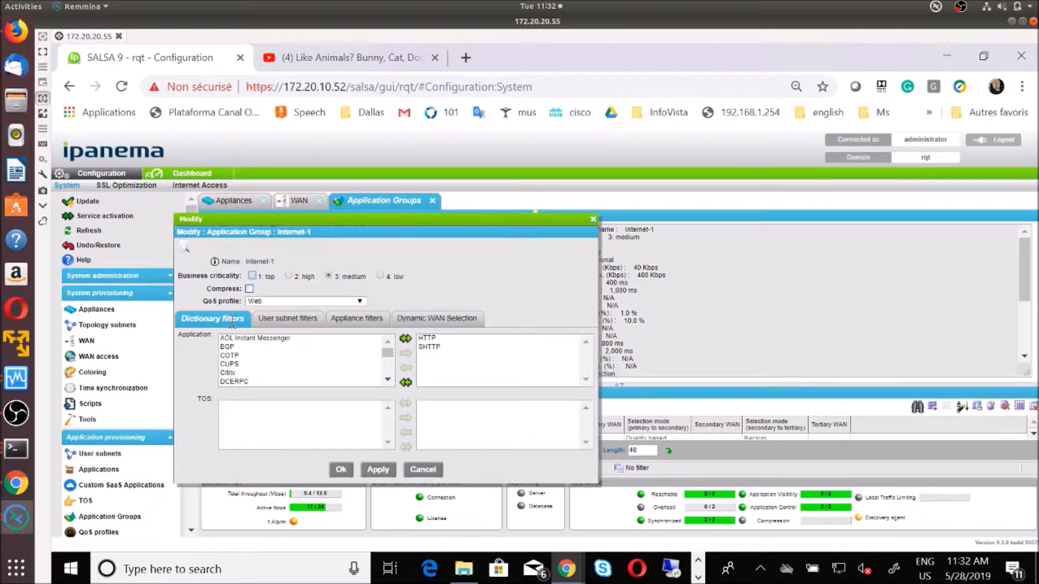
pyautogui.click(274, 323)
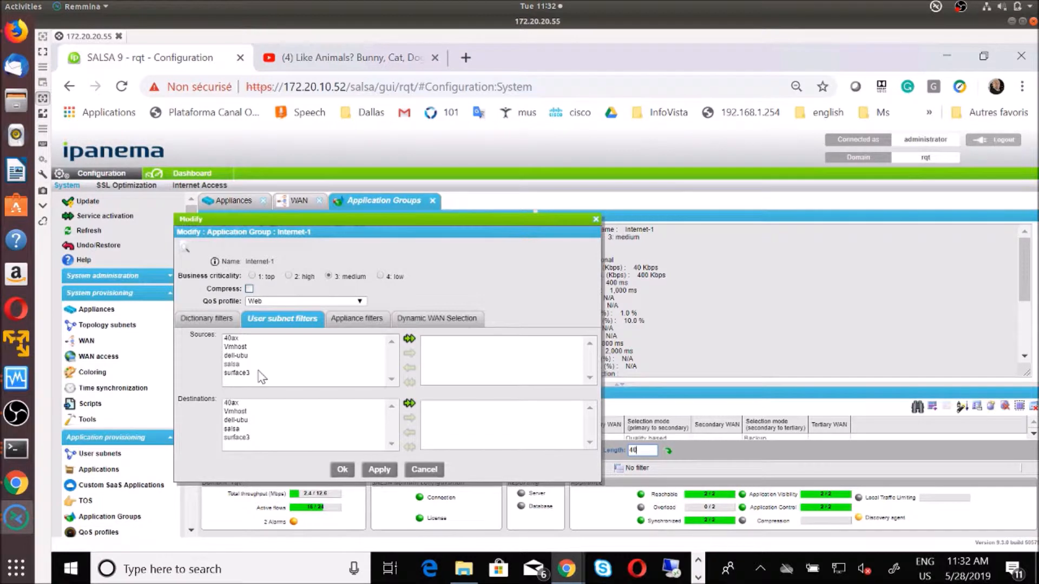
pyautogui.click(367, 321)
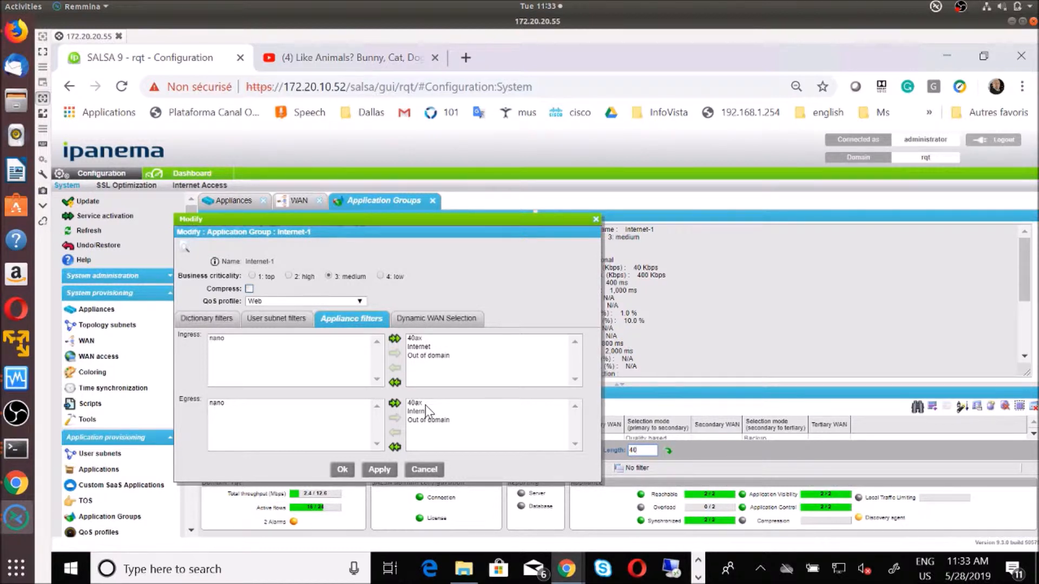
pyautogui.click(439, 323)
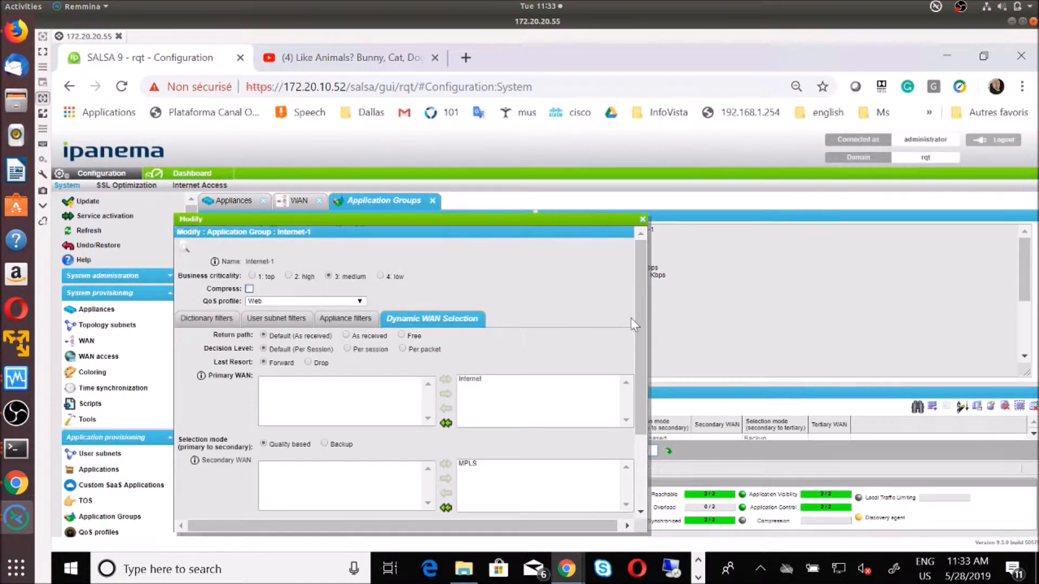
pyautogui.moveTo(643, 318); pyautogui.dragTo(641, 358)
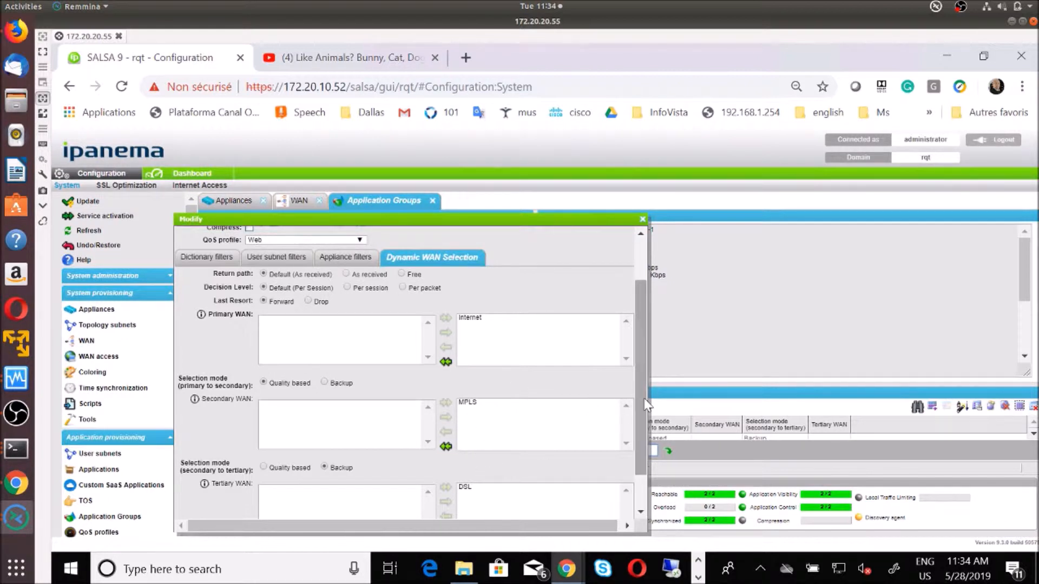
pyautogui.moveTo(645, 398); pyautogui.dragTo(644, 449)
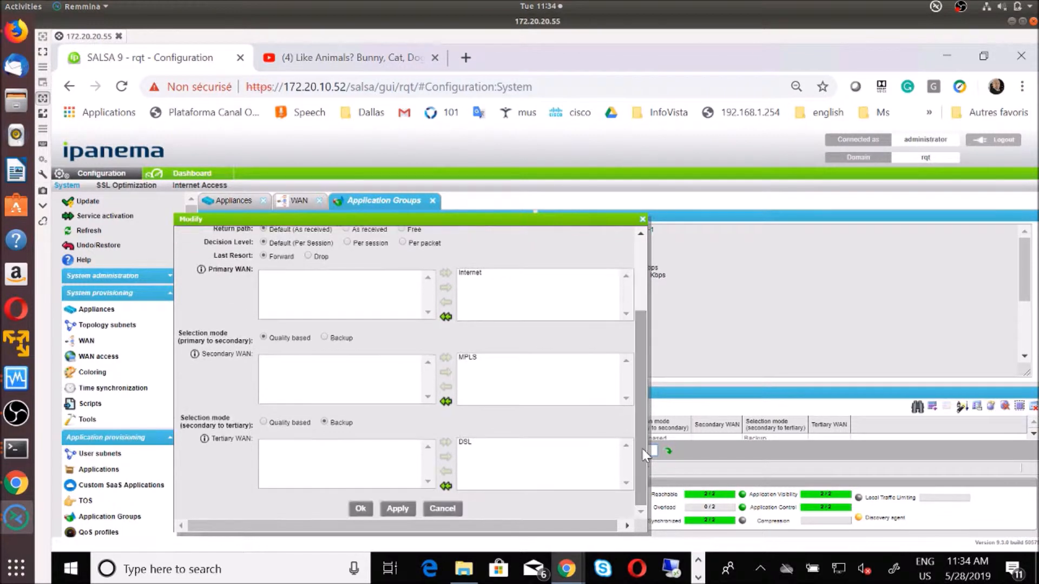
pyautogui.click(643, 220)
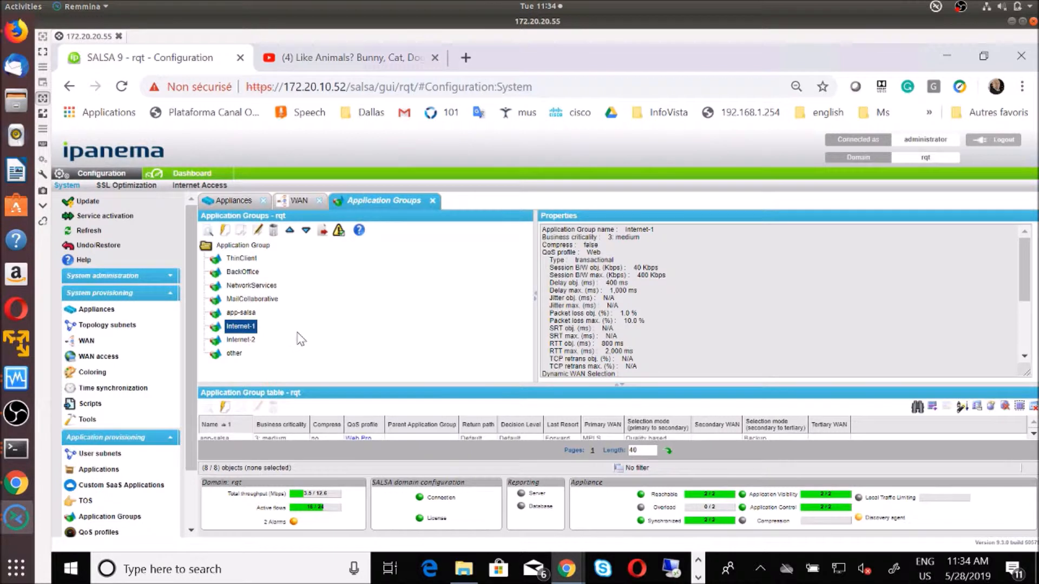
# Step: Open the Internet-2 application group's settings, review its subnet filters, appliance filters and dynamic WAN selection, and cancel without saving
pyautogui.click(246, 341)
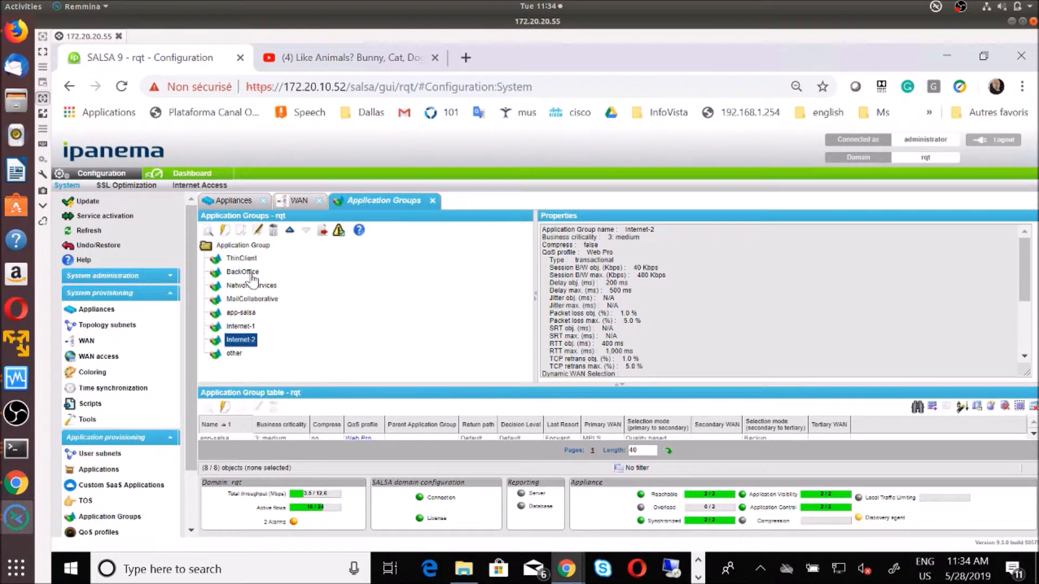
pyautogui.click(259, 234)
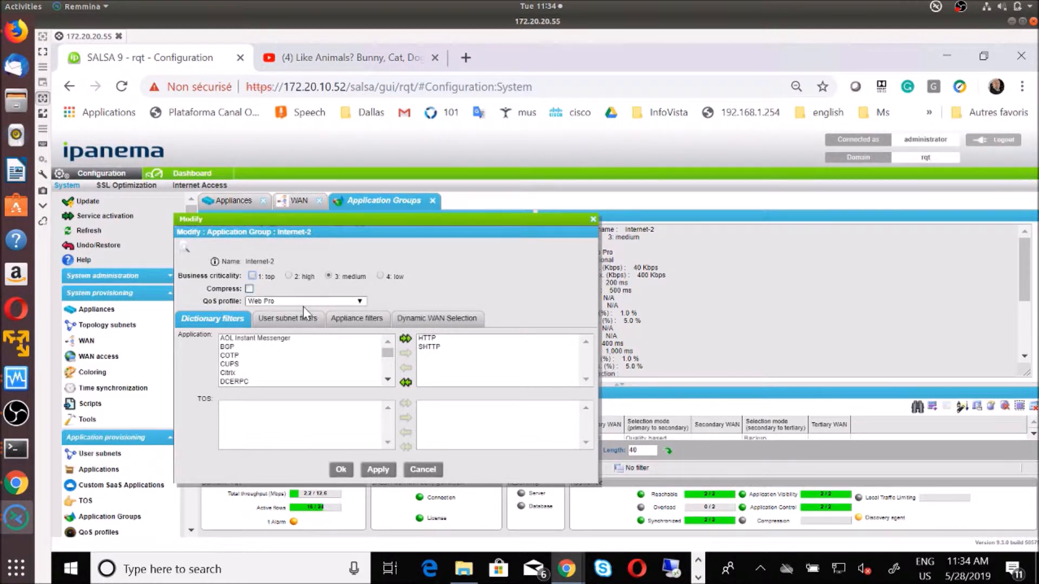
pyautogui.click(303, 321)
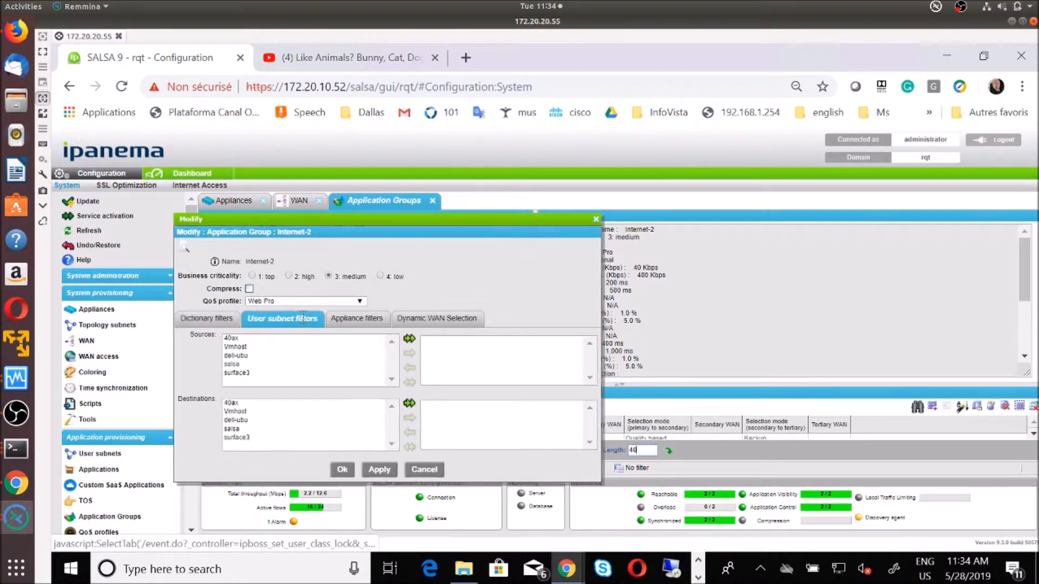
pyautogui.click(358, 321)
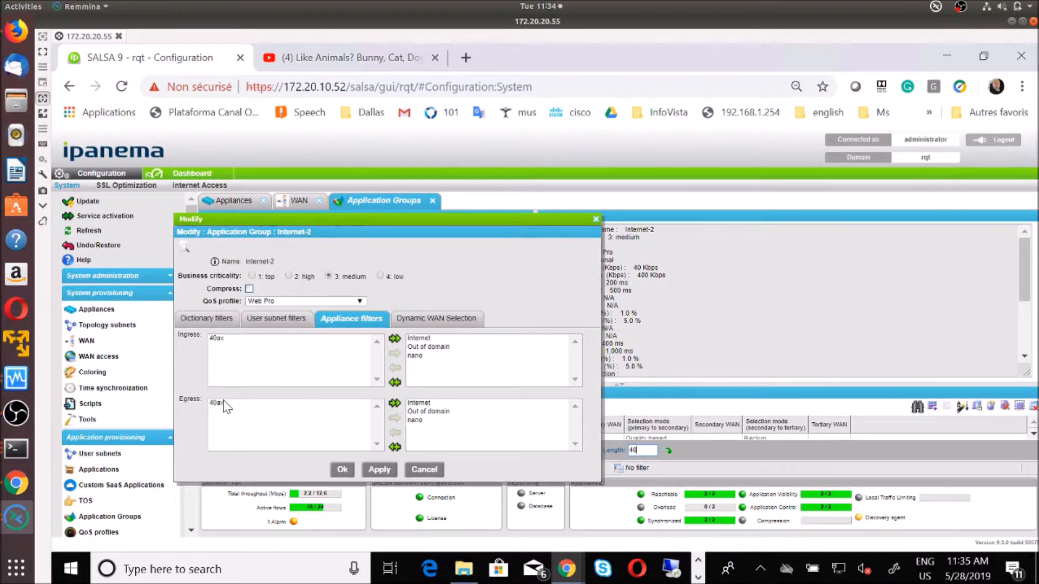
pyautogui.click(415, 317)
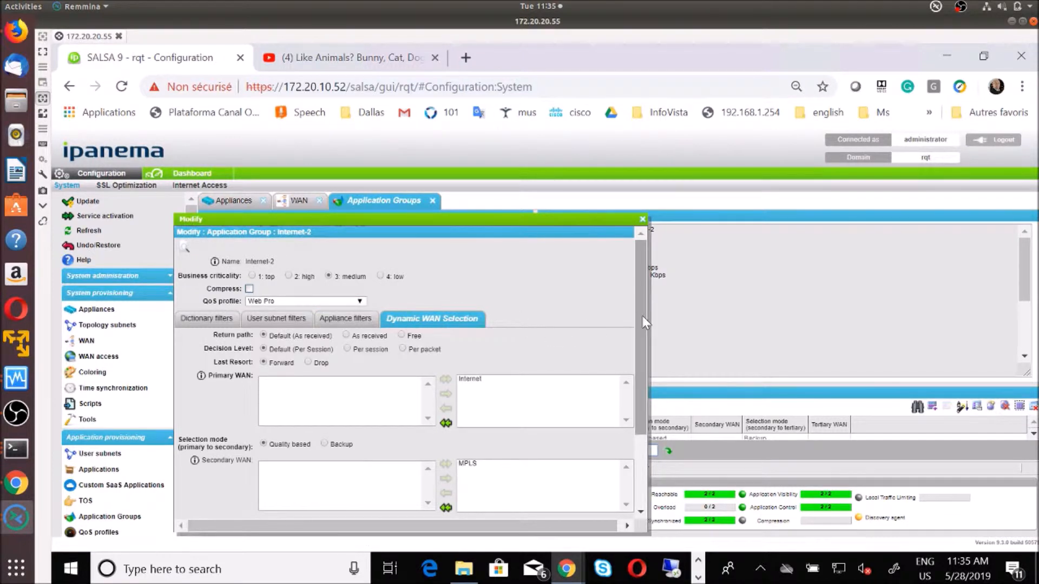
pyautogui.moveTo(640, 316); pyautogui.dragTo(639, 358)
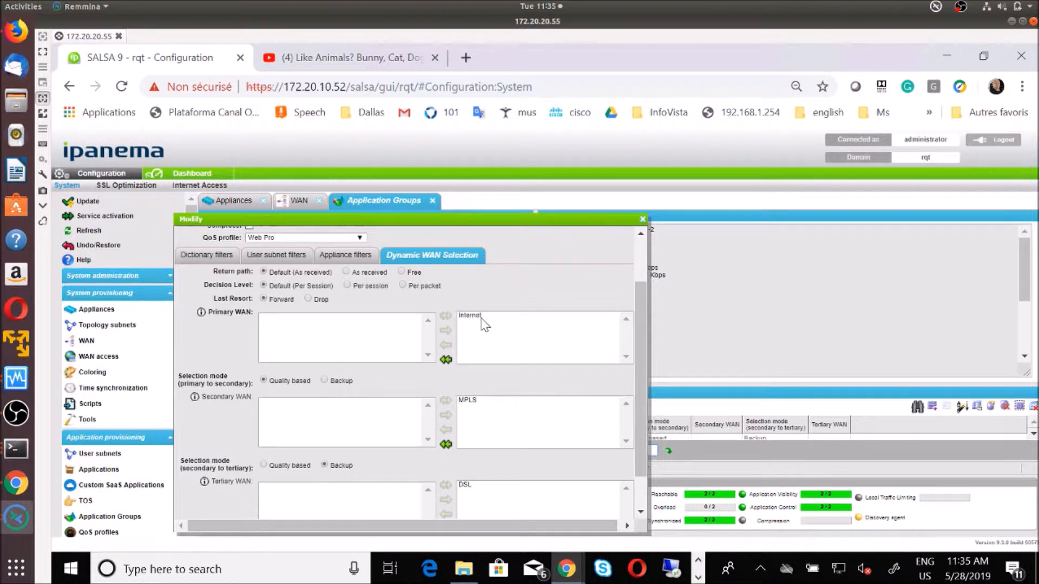
pyautogui.moveTo(644, 419); pyautogui.dragTo(645, 454)
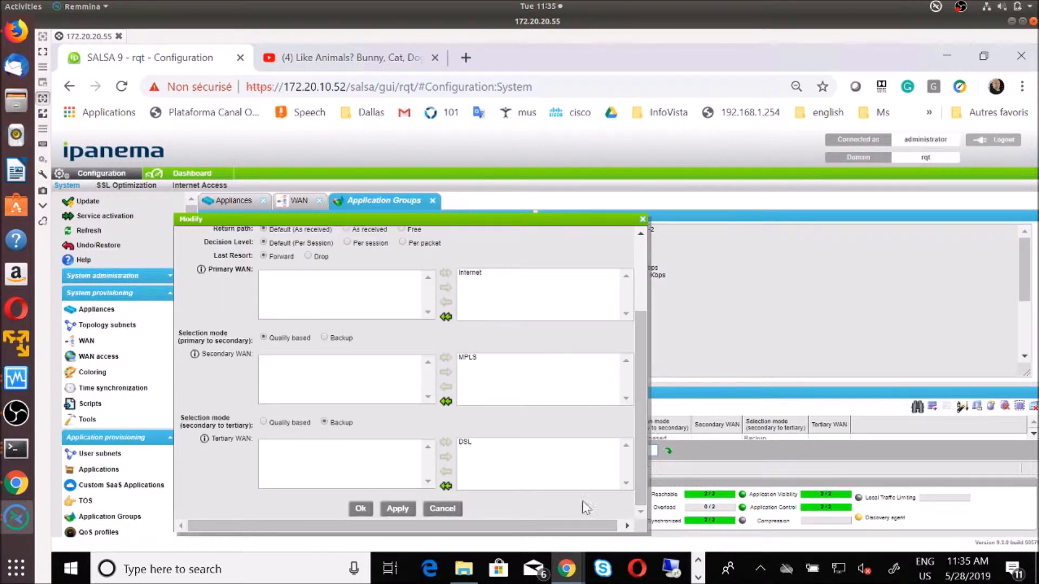
pyautogui.click(453, 509)
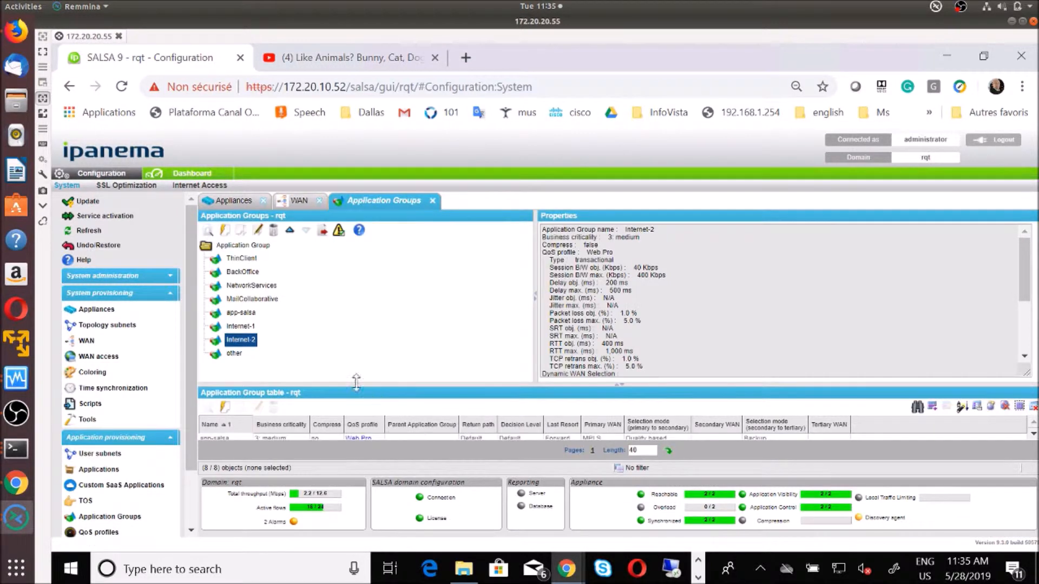
pyautogui.click(238, 329)
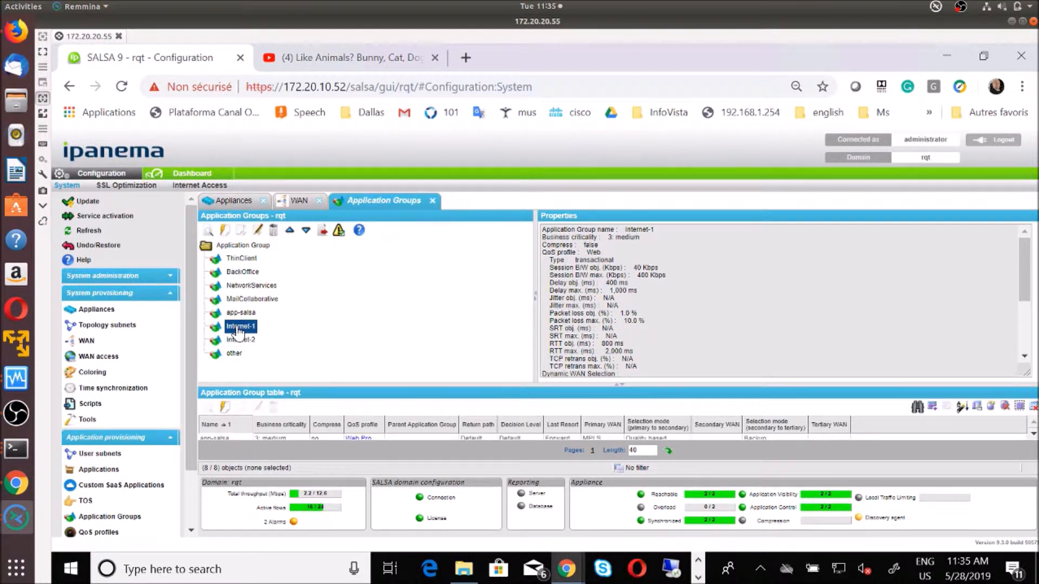
pyautogui.click(257, 233)
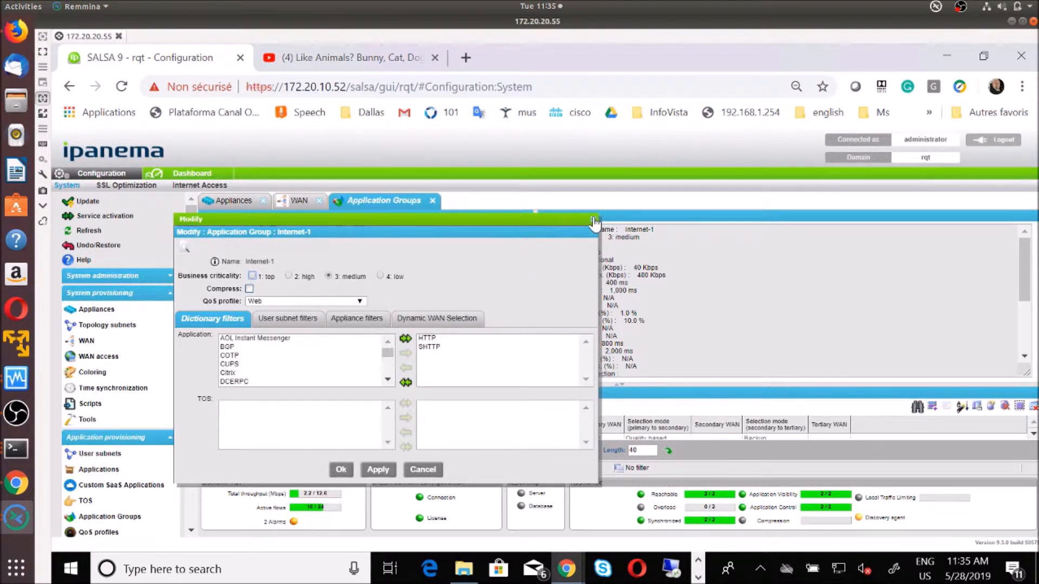
pyautogui.click(595, 219)
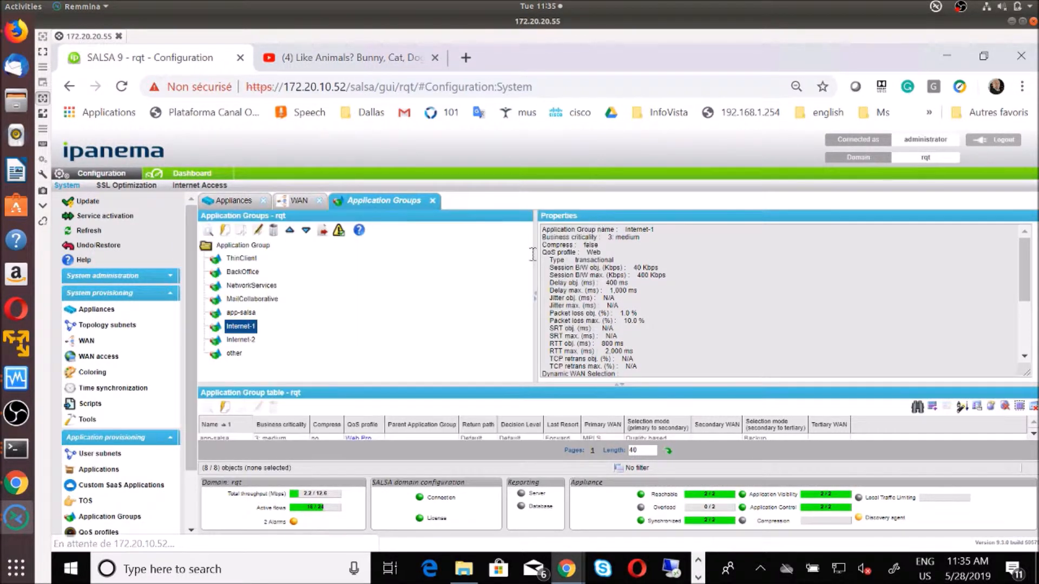
# Step: Open the app-salsa application group's settings and review its dictionary filters and the salsa and surface3 user subnet filters
pyautogui.click(248, 315)
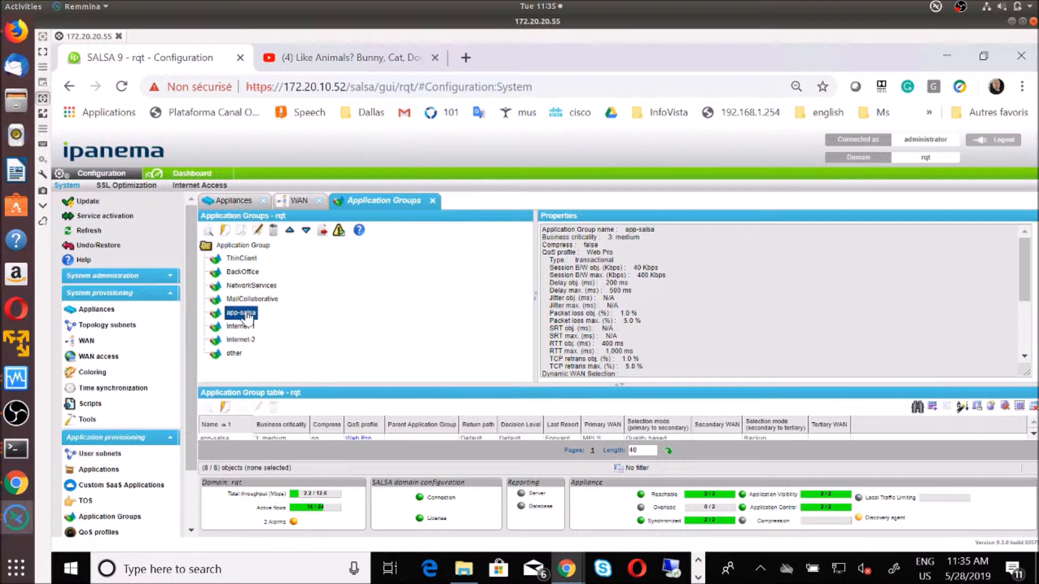
pyautogui.click(258, 233)
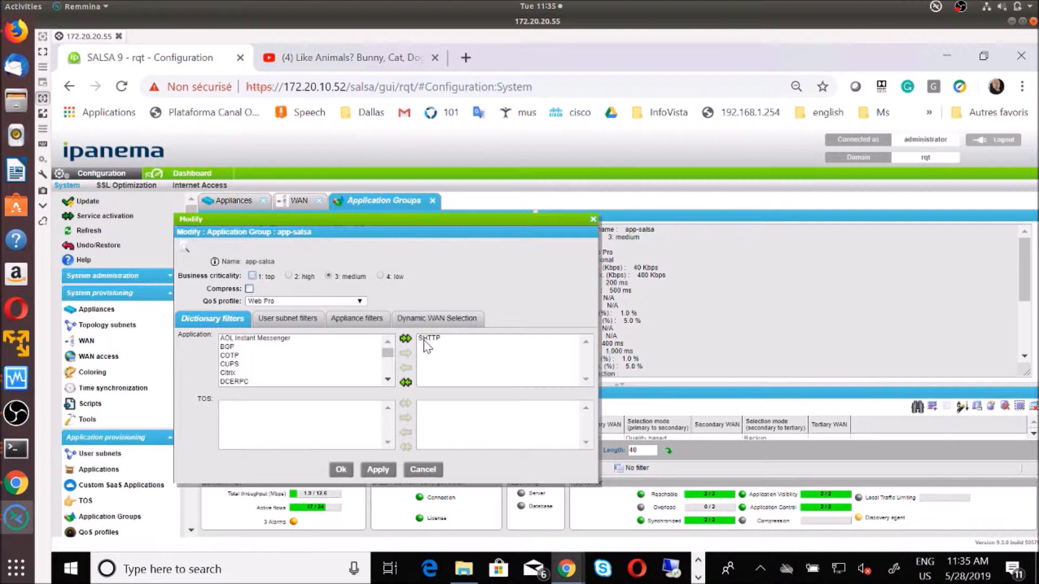
pyautogui.click(296, 317)
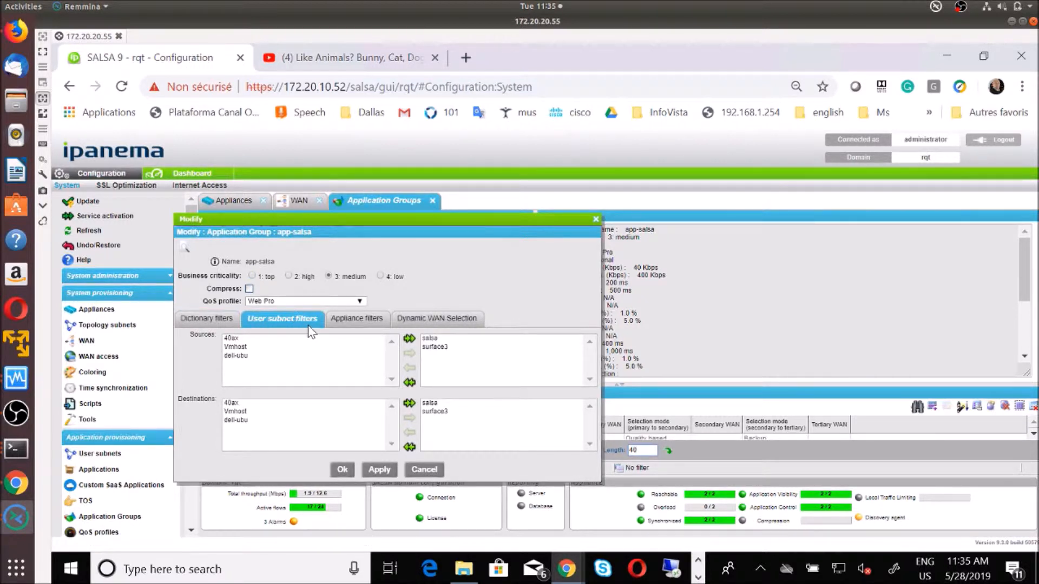
pyautogui.click(434, 342)
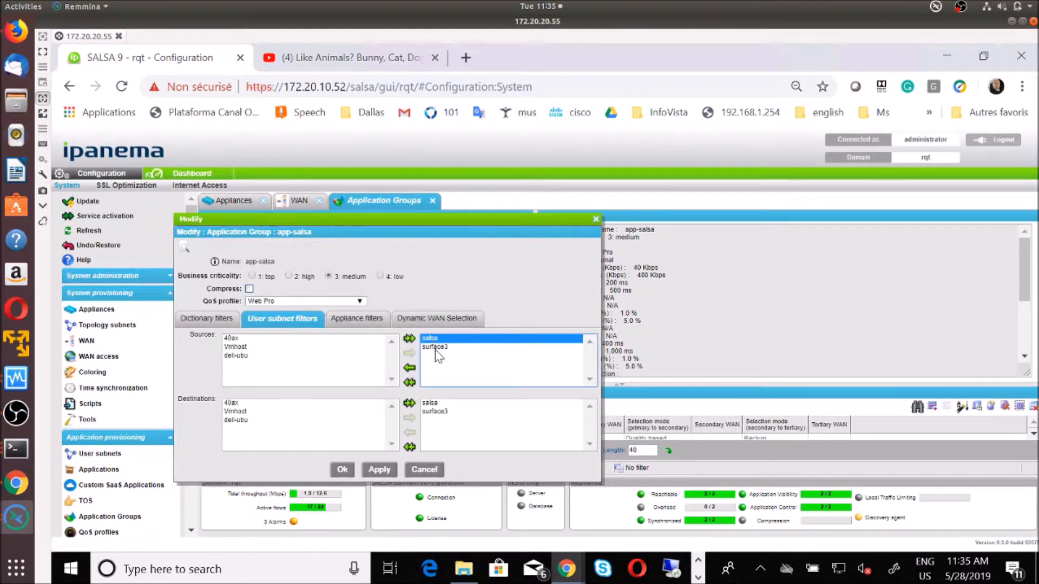
pyautogui.click(438, 347)
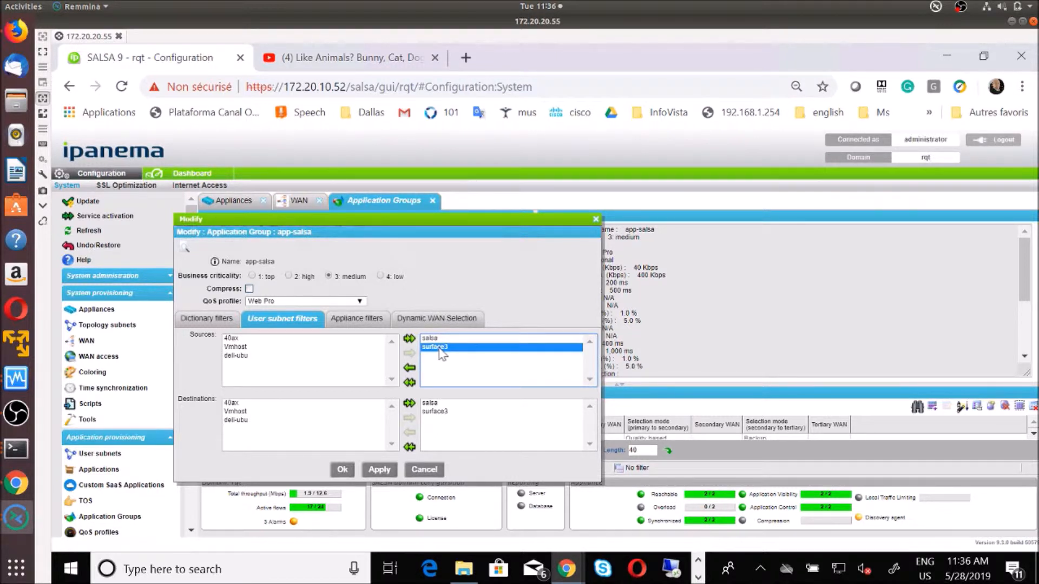
pyautogui.click(431, 339)
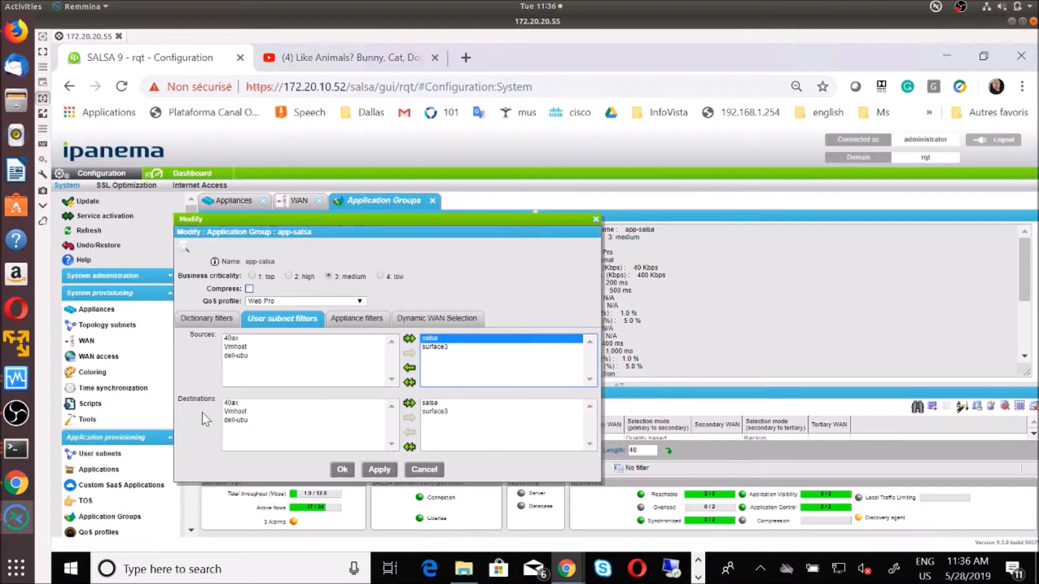
# Step: Assign DSL as the secondary WAN in the app-salsa group's dynamic WAN selection
pyautogui.click(427, 319)
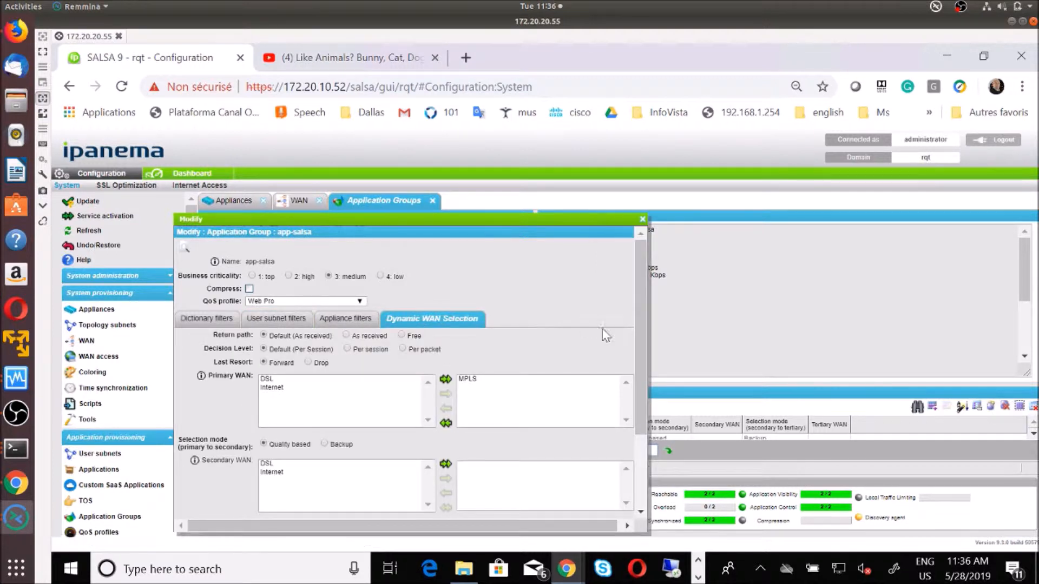
pyautogui.moveTo(640, 327); pyautogui.dragTo(637, 363)
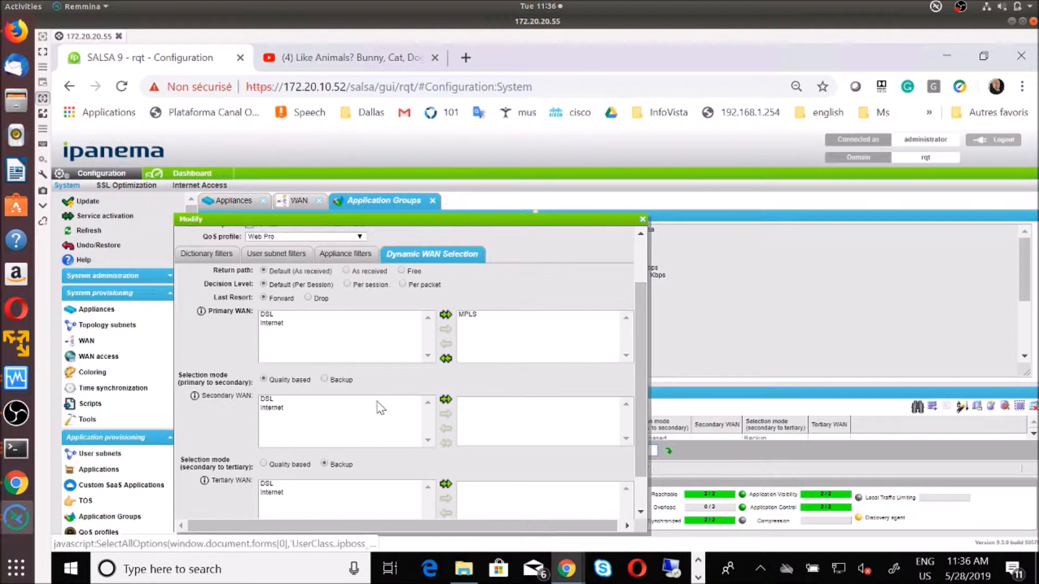
pyautogui.click(333, 398)
pyautogui.click(446, 414)
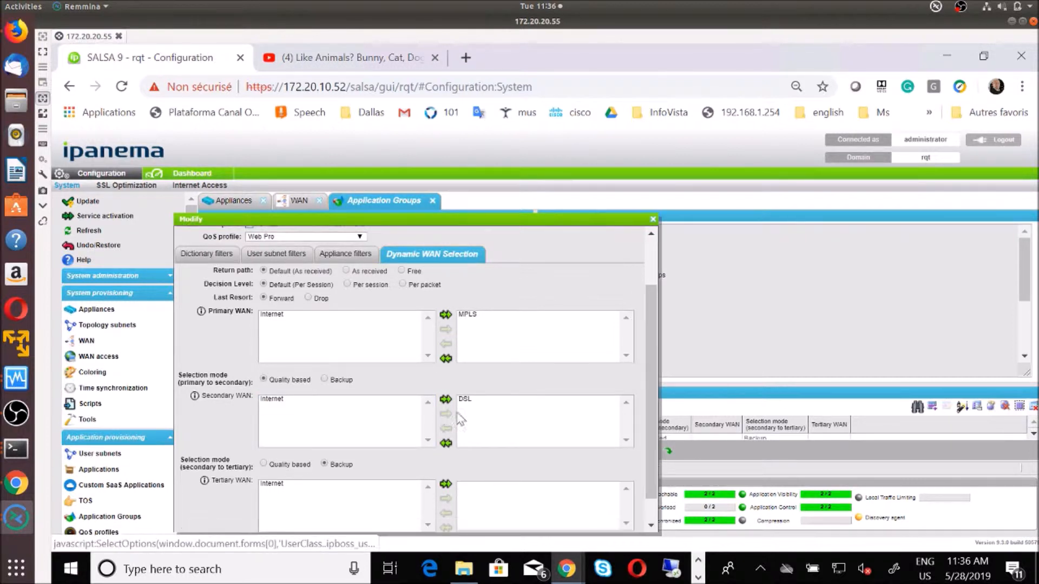
pyautogui.moveTo(651, 391); pyautogui.dragTo(649, 459)
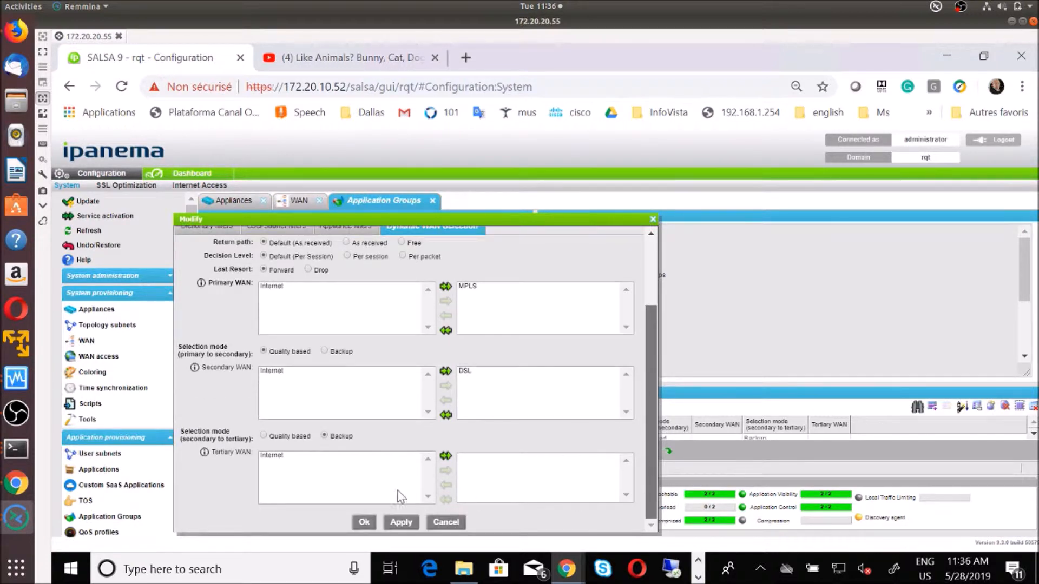
# Step: Save the app-salsa group's changes, dismiss the warning, and update the active configuration
pyautogui.click(363, 522)
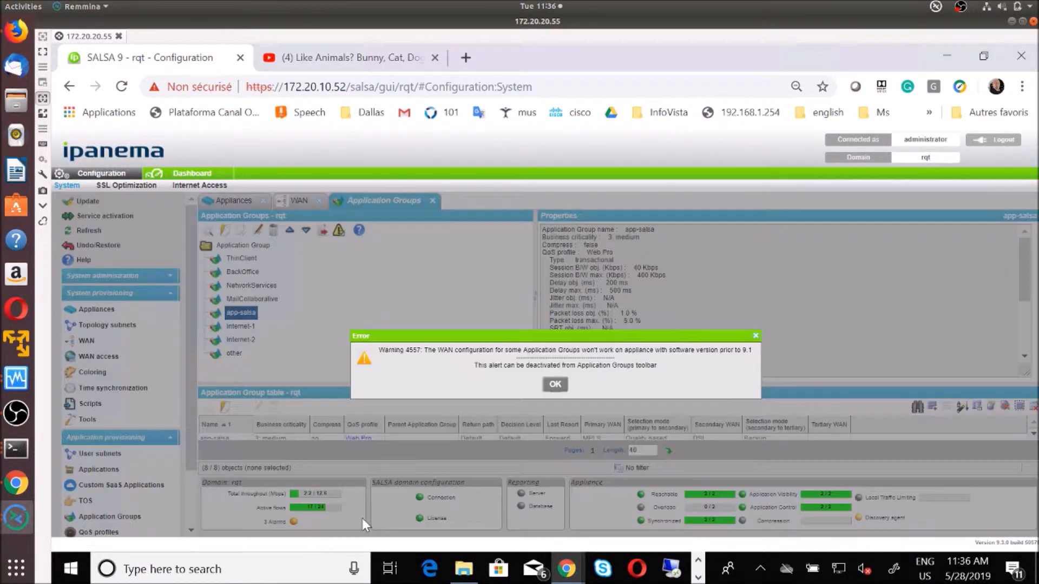
pyautogui.click(551, 386)
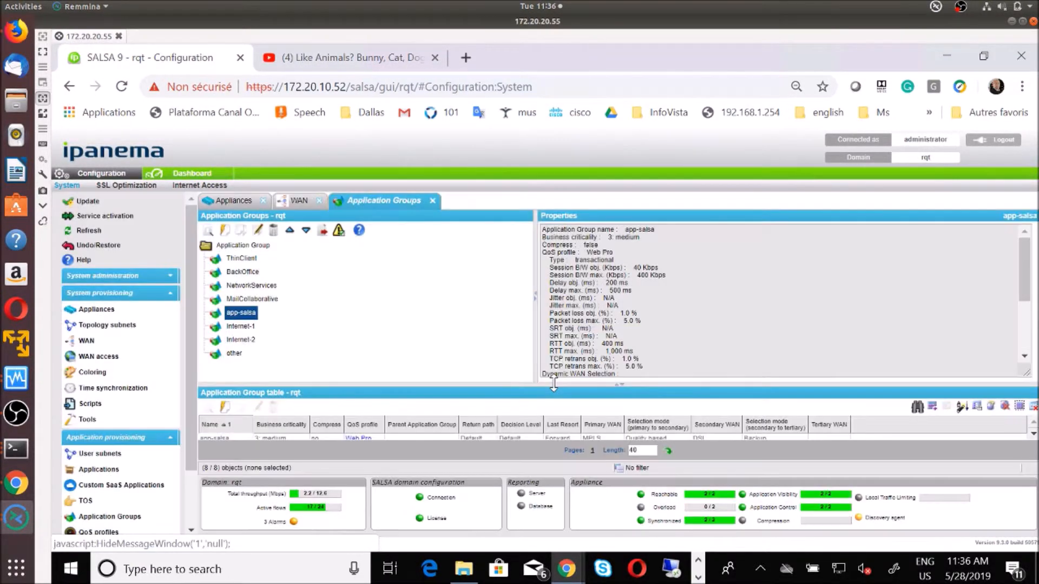
pyautogui.click(80, 200)
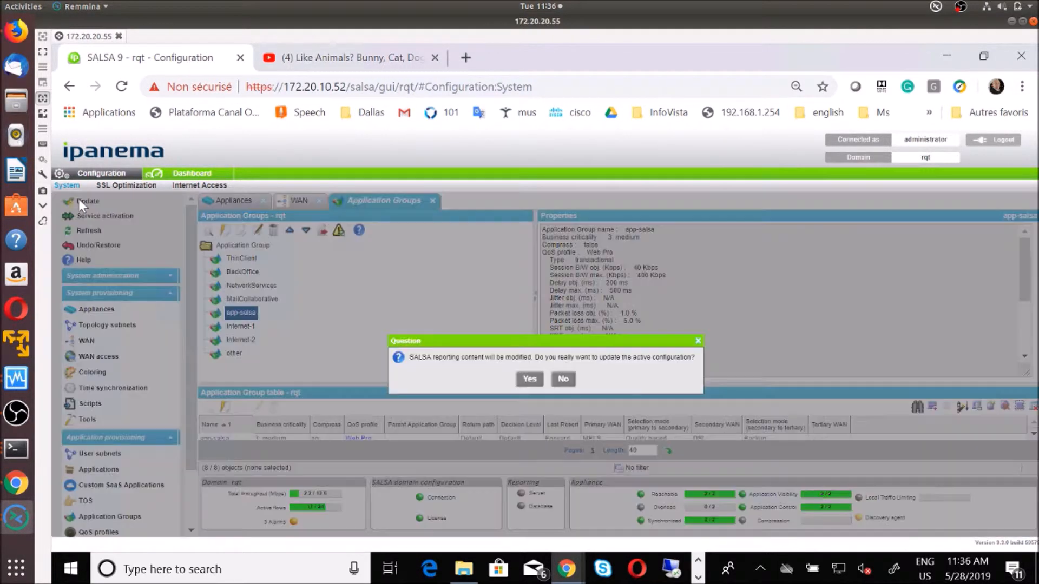
pyautogui.click(529, 377)
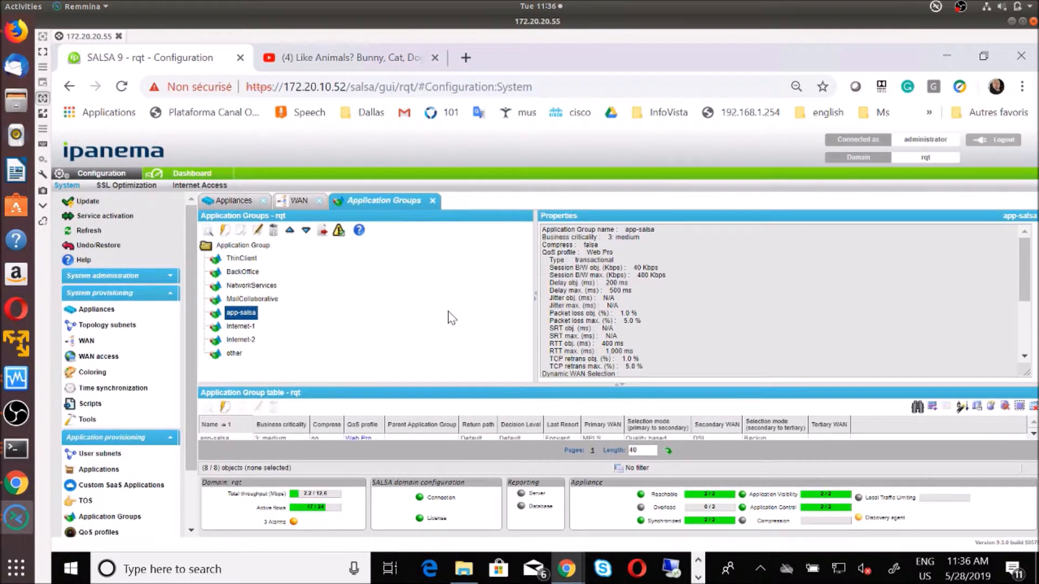
# Step: Open the dashboard's sites overview and examine the usage and AQS of each site in the Sites table
pyautogui.click(219, 176)
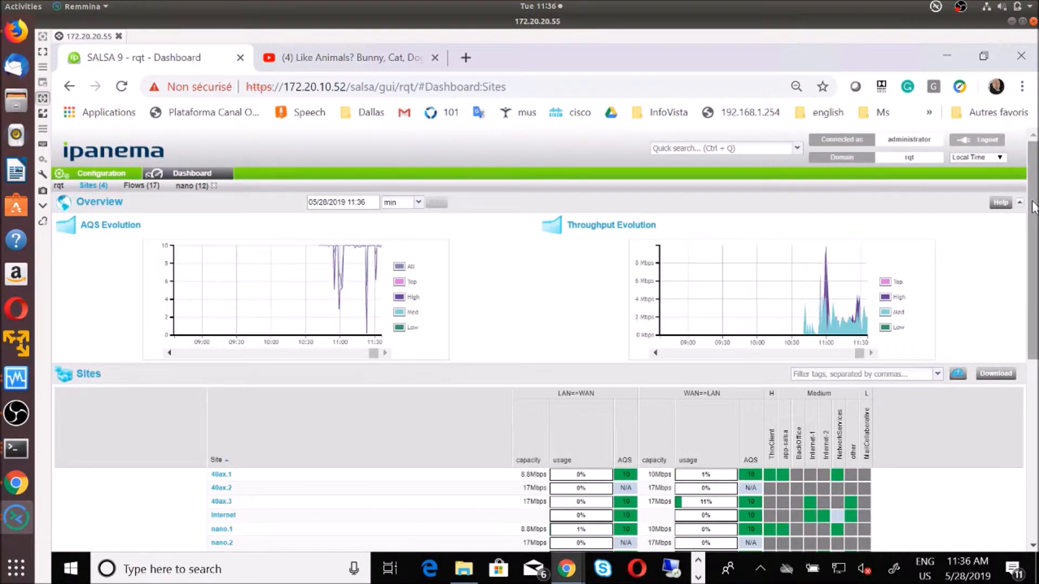
pyautogui.moveTo(1035, 205); pyautogui.dragTo(1037, 263)
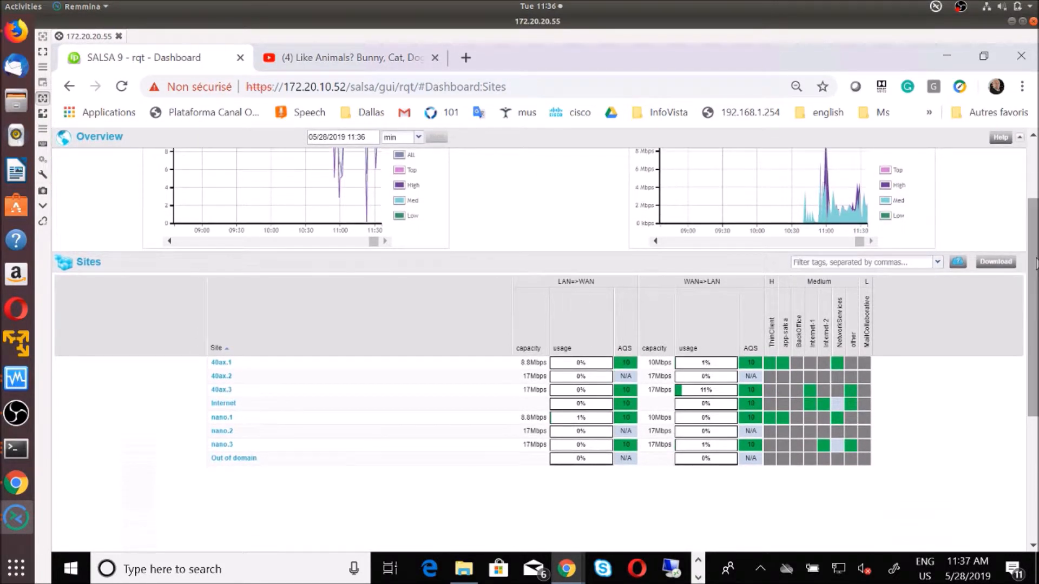
pyautogui.scroll(3, 144, 208)
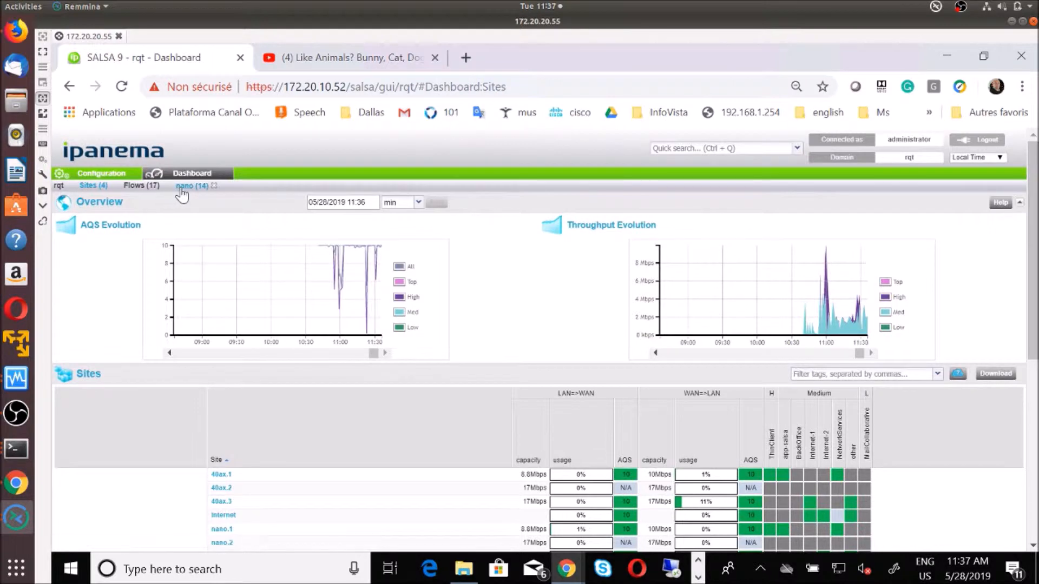
# Step: Open the dashboard's flows view and examine the AQS, throughput and delay of each application flow between the sites
pyautogui.click(142, 185)
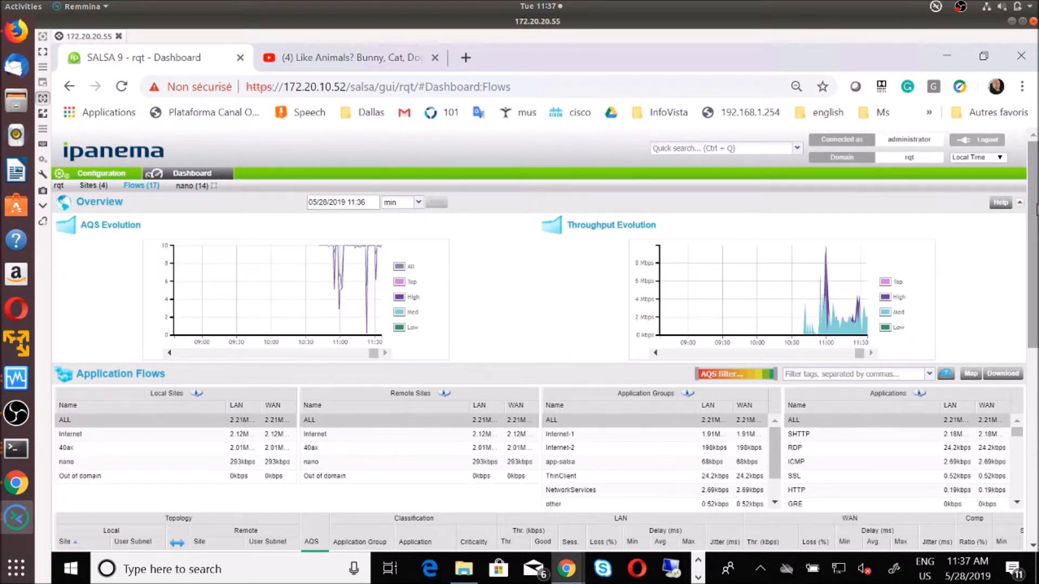
pyautogui.scroll(-5, 1036, 210)
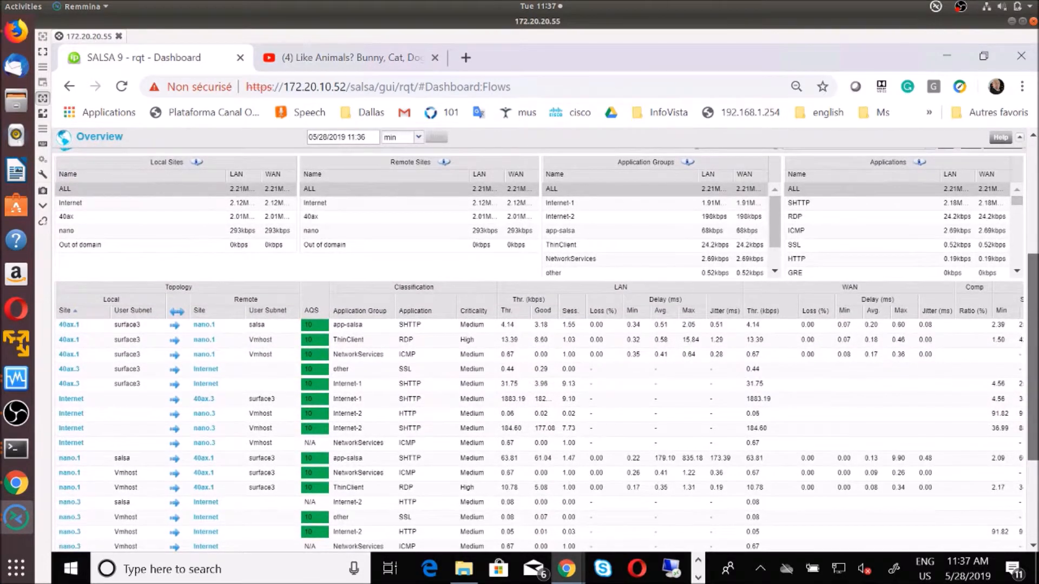
pyautogui.scroll(-2, 611, 285)
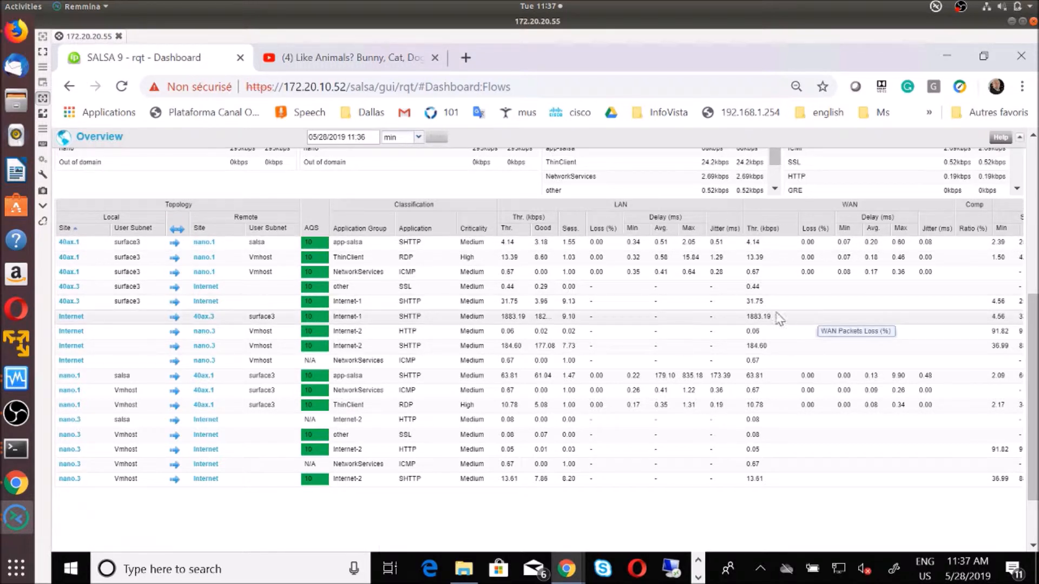
pyautogui.scroll(2, 1028, 368)
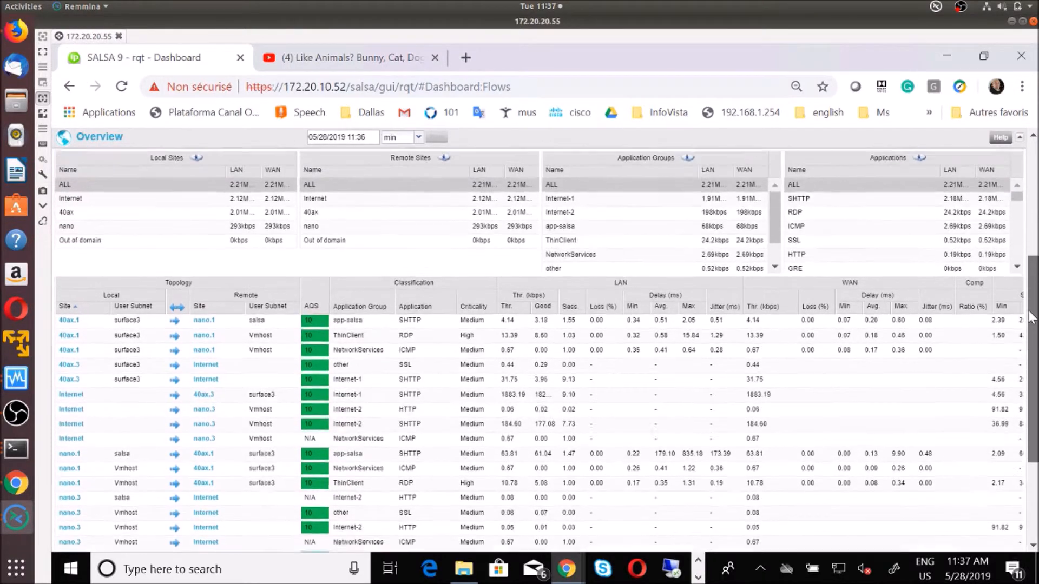
pyautogui.scroll(-1, 1027, 352)
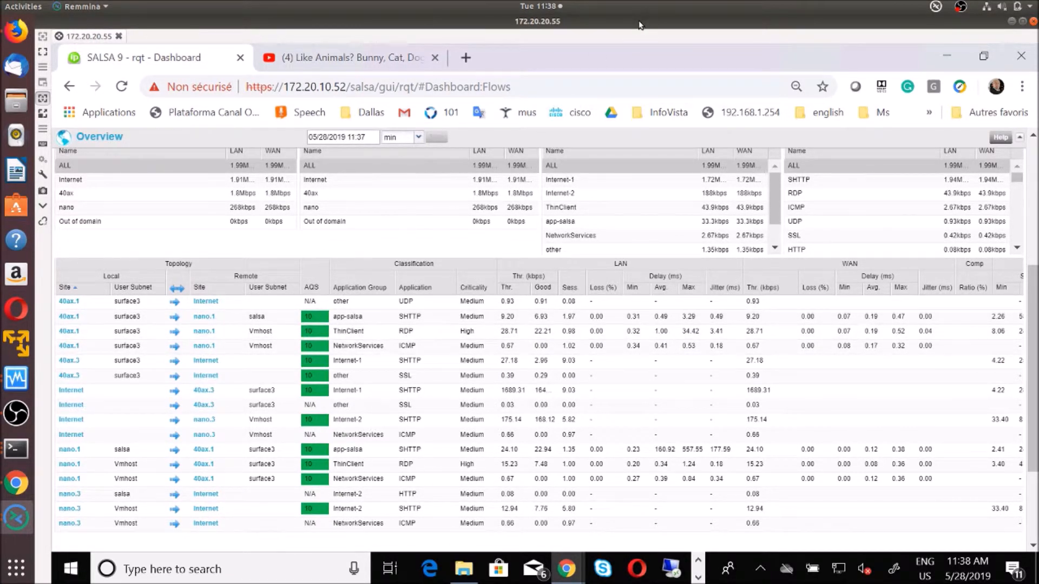
# Step: Check the YouTube video playing in the remote session's browser and return to the SALSA dashboard
pyautogui.moveTo(639, 25); pyautogui.dragTo(642, 59)
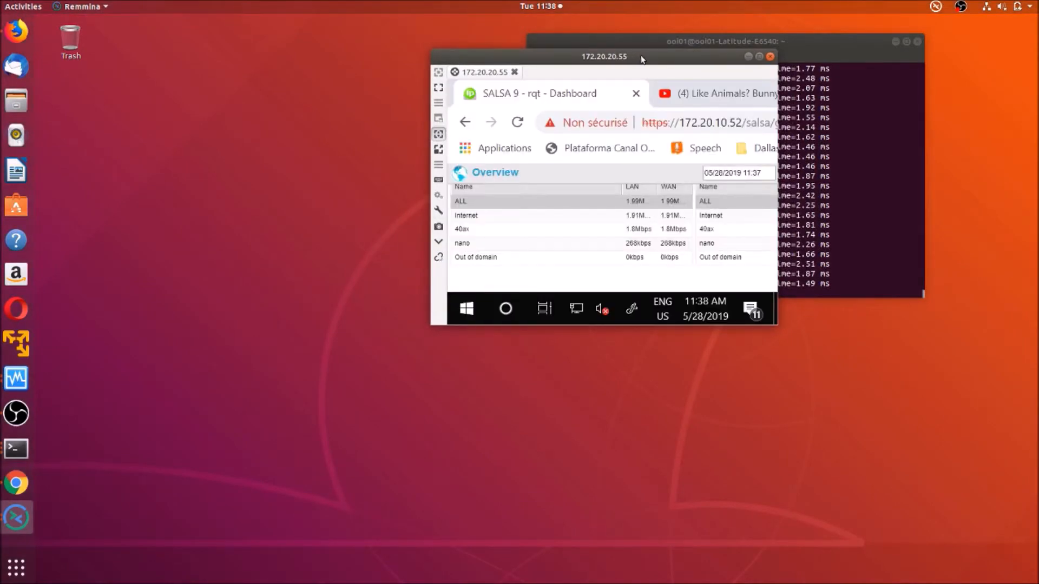
pyautogui.doubleClick(642, 58)
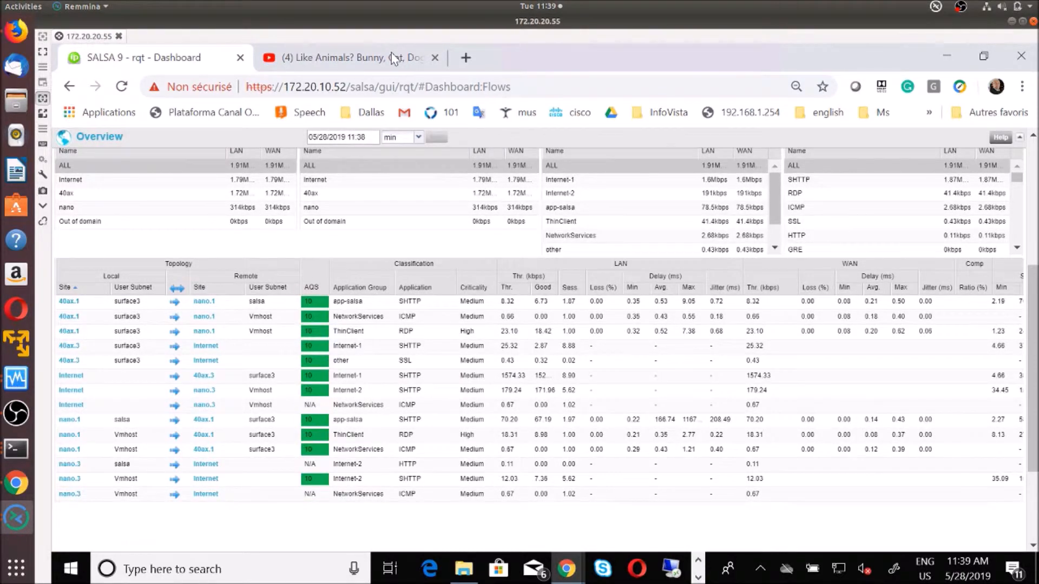
pyautogui.click(393, 58)
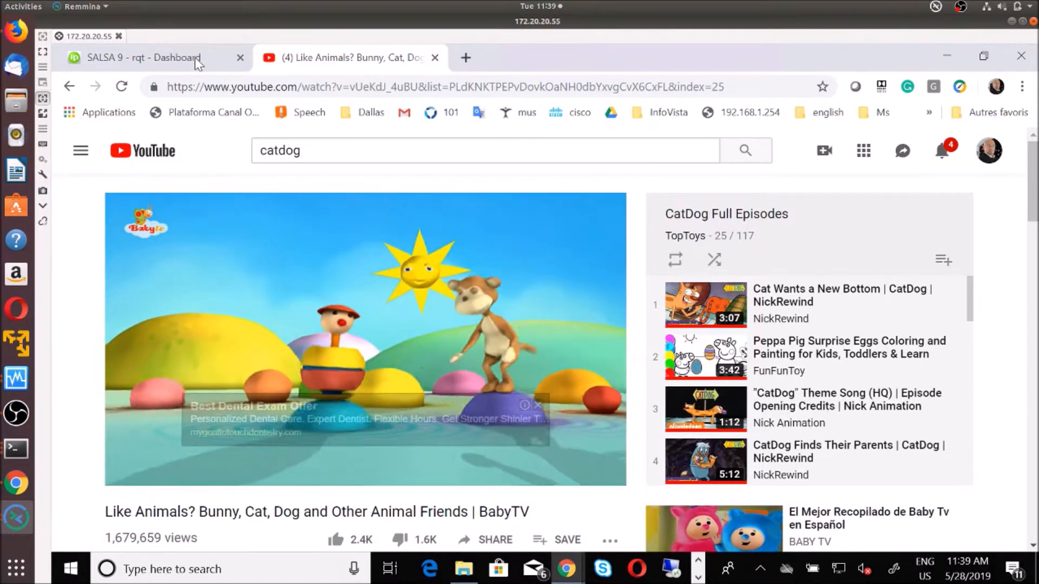
pyautogui.click(194, 57)
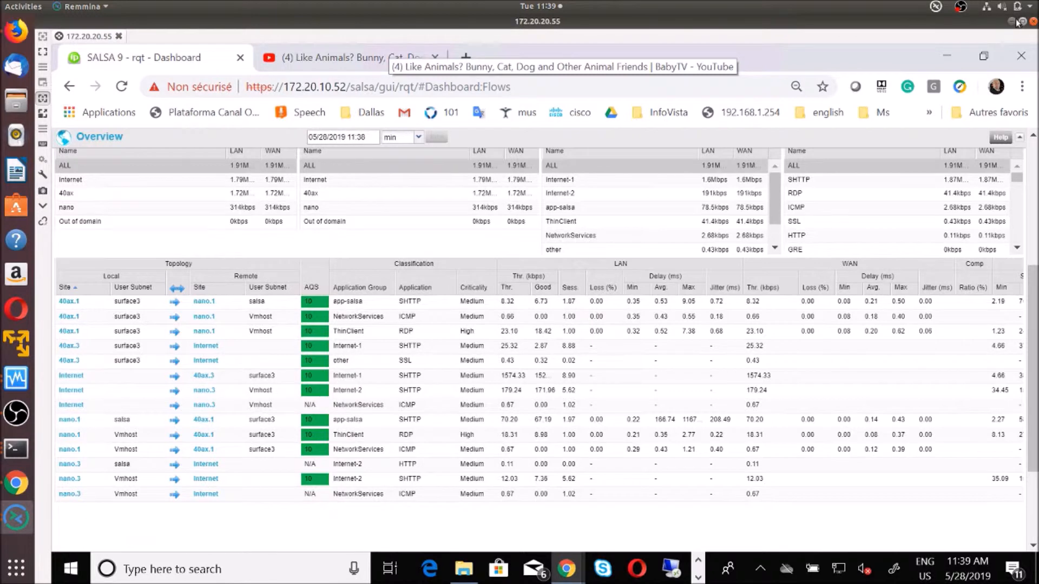
# Step: Switch to the local Chrome, reduce its window over the remote session, and show the EdgeOS router dashboard at 172.20.10.254
pyautogui.click(16, 32)
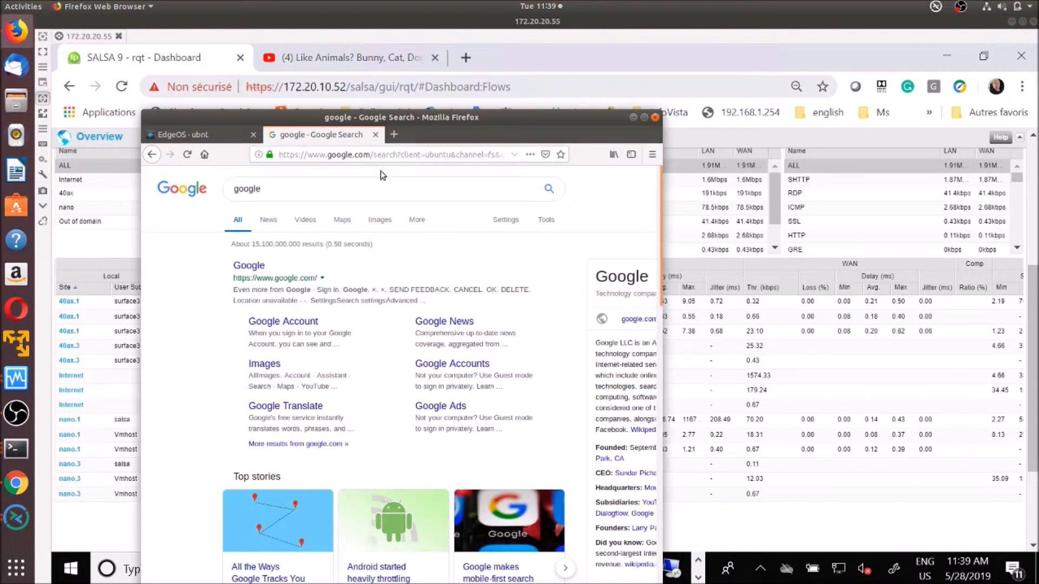
pyautogui.click(634, 118)
pyautogui.click(11, 483)
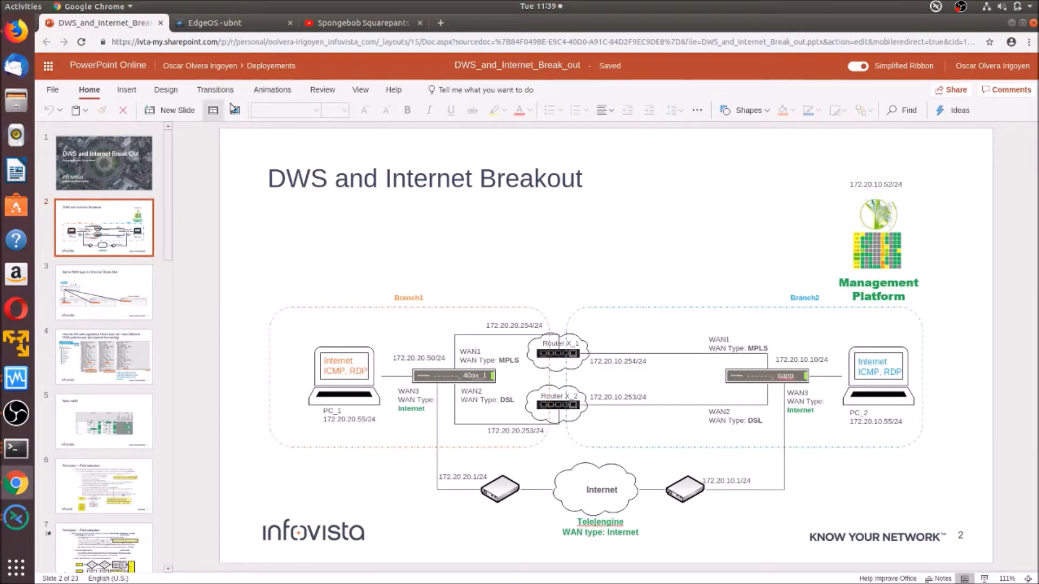
pyautogui.click(345, 24)
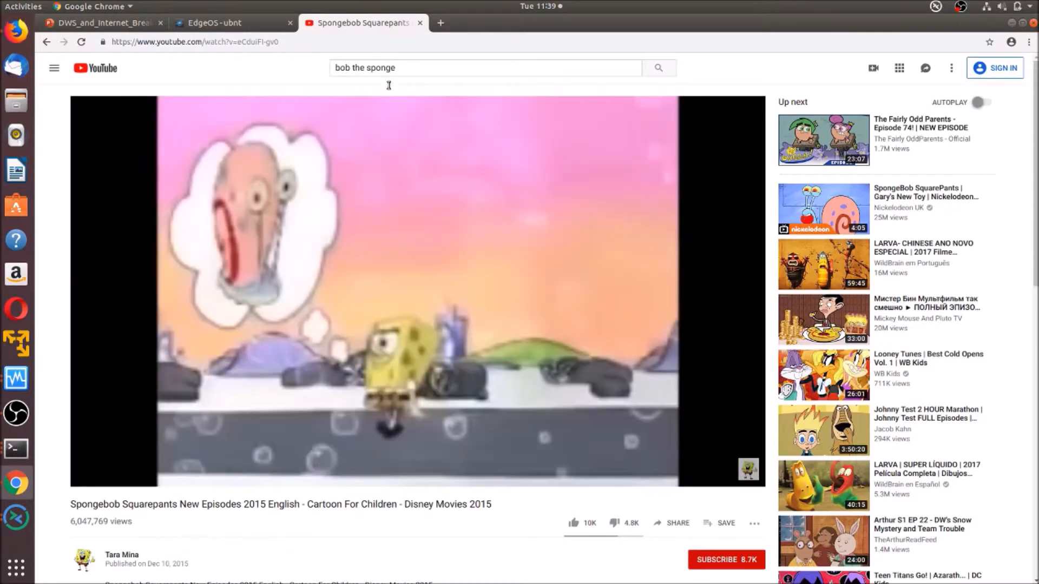
pyautogui.click(1024, 24)
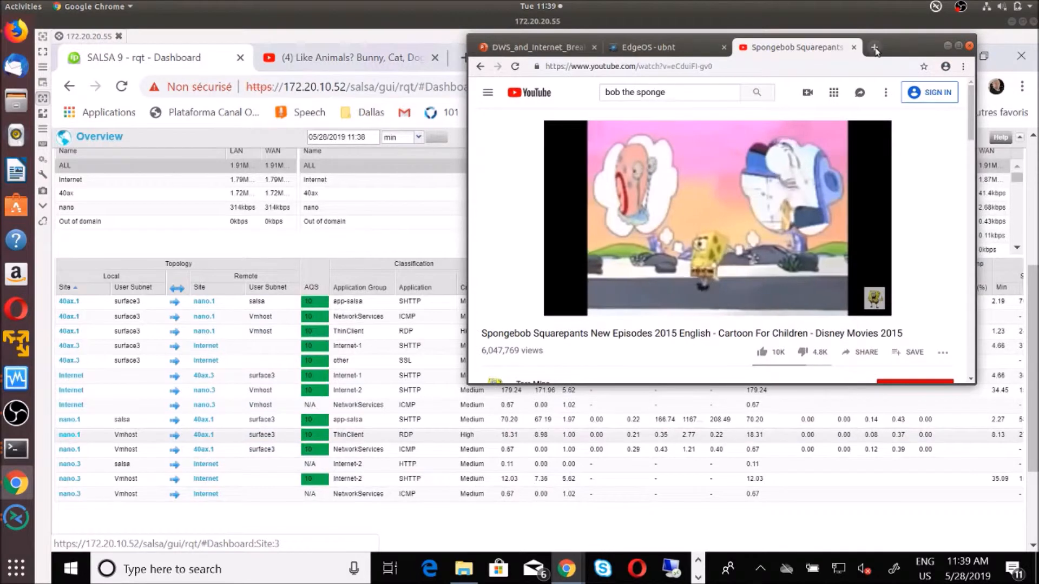
pyautogui.moveTo(909, 46); pyautogui.dragTo(834, 181)
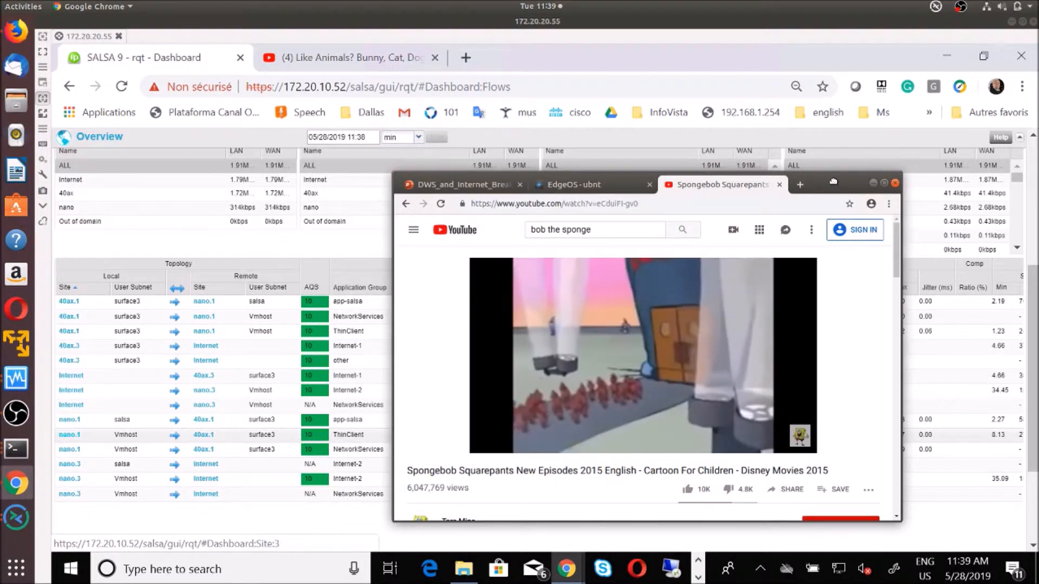
pyautogui.click(605, 186)
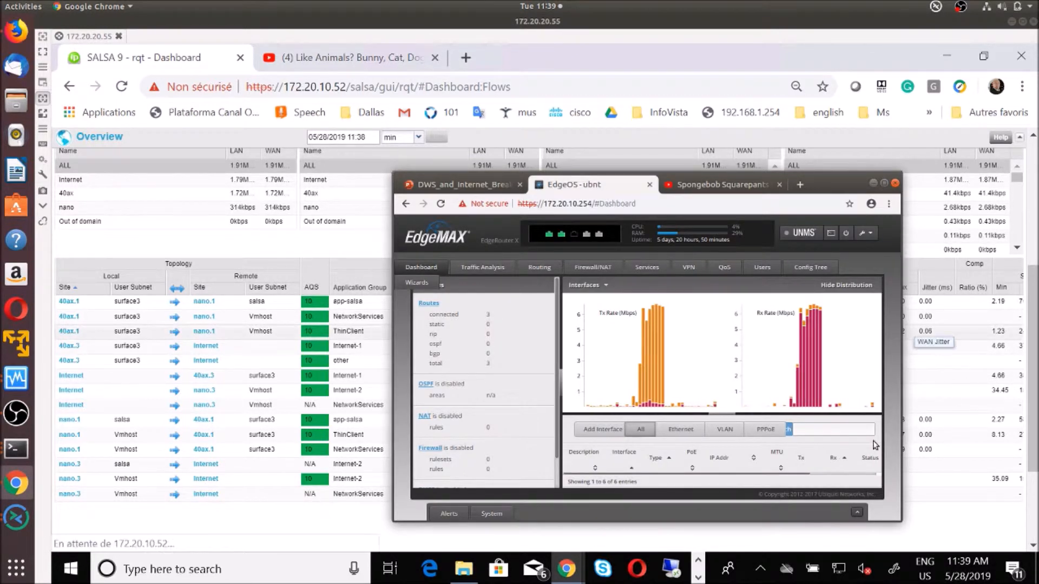
# Step: Reduce and reposition the 172.20.20.55 remote desktop window beside the EdgeOS dashboard, and show its YouTube video
pyautogui.click(1023, 22)
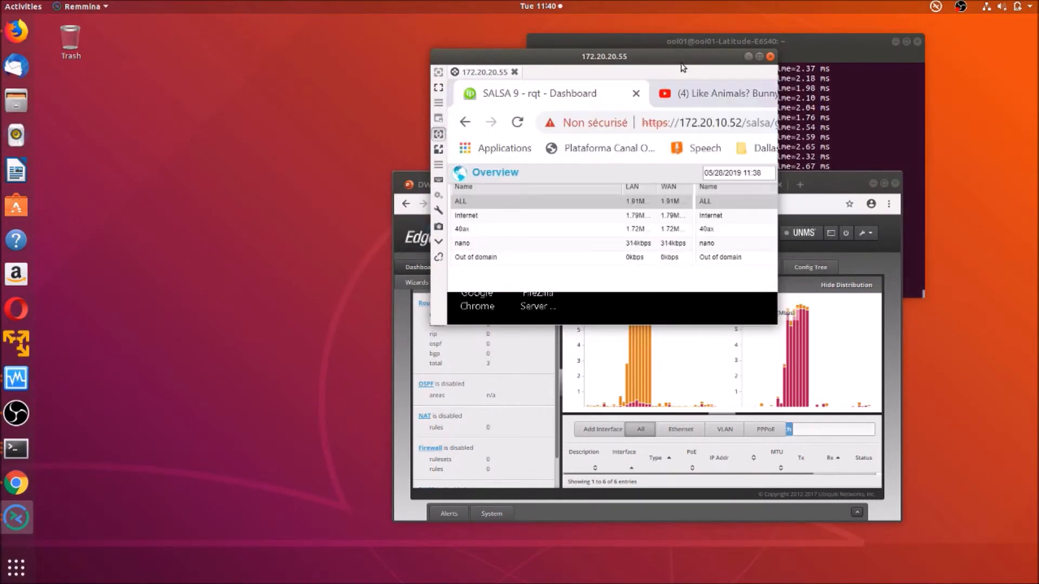
pyautogui.moveTo(682, 60); pyautogui.dragTo(287, 41)
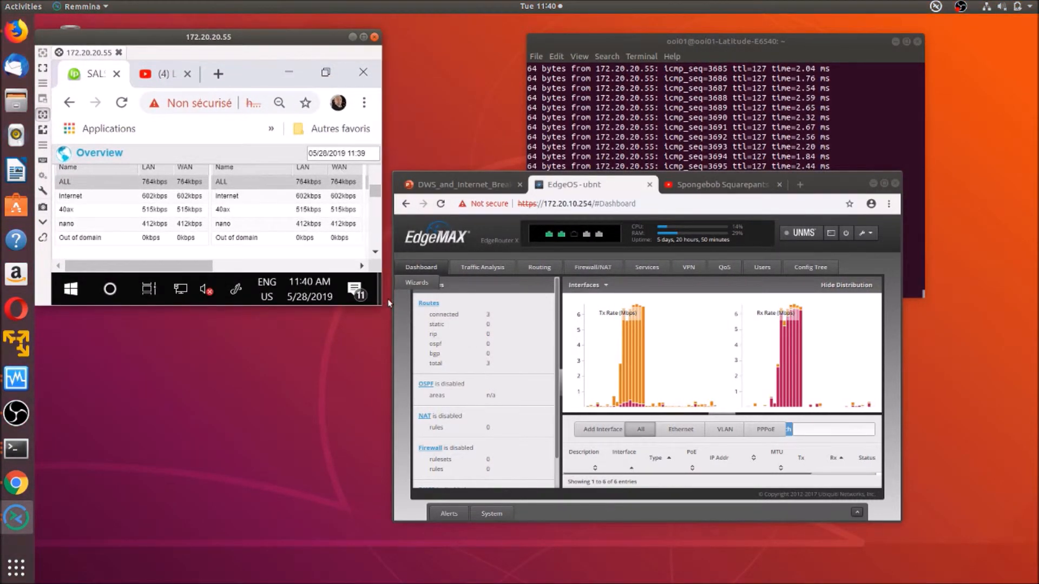
pyautogui.moveTo(378, 297); pyautogui.dragTo(503, 359)
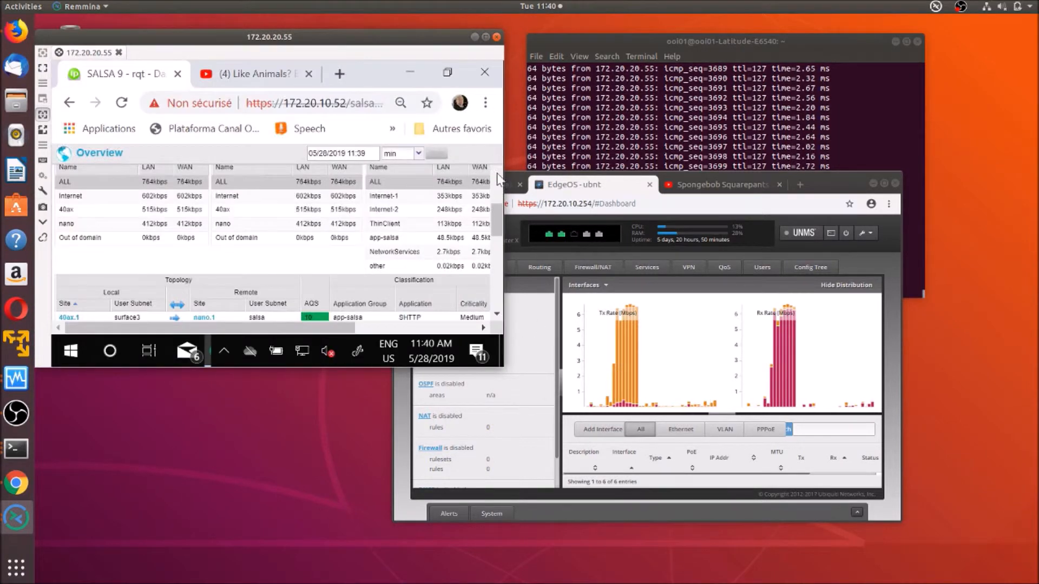
pyautogui.moveTo(499, 216); pyautogui.dragTo(498, 158)
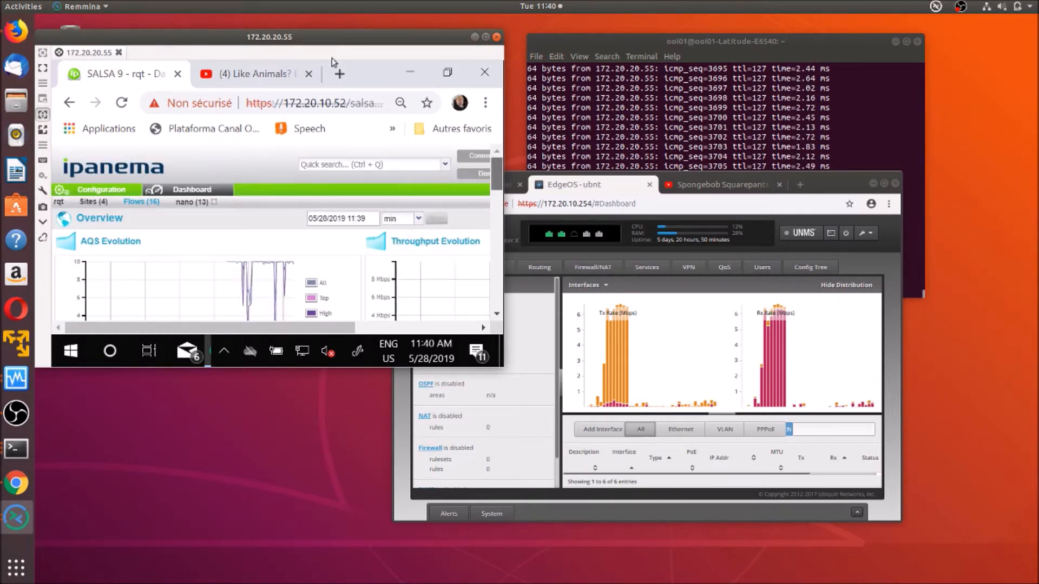
pyautogui.click(249, 81)
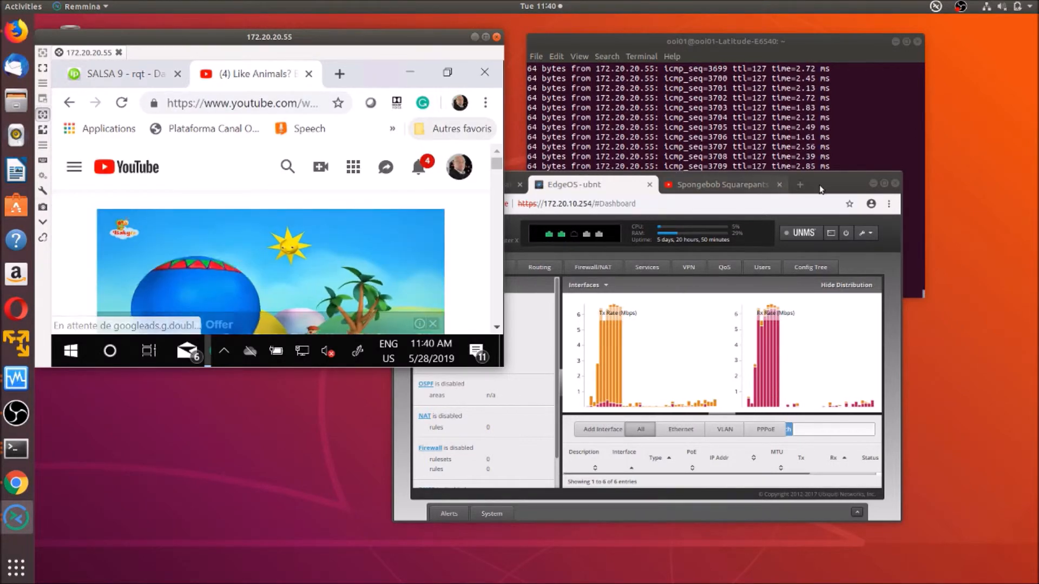
# Step: Rearrange the ping terminal and EdgeOS windows and shorten the terminal, keeping both in view beside the remote session
pyautogui.moveTo(821, 188); pyautogui.dragTo(803, 292)
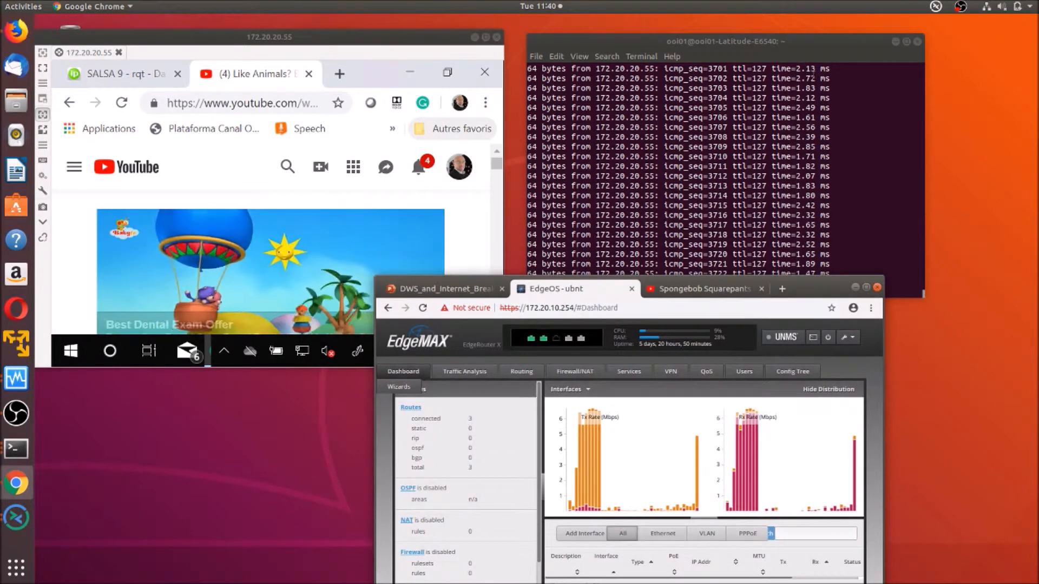
pyautogui.moveTo(825, 47); pyautogui.dragTo(824, 28)
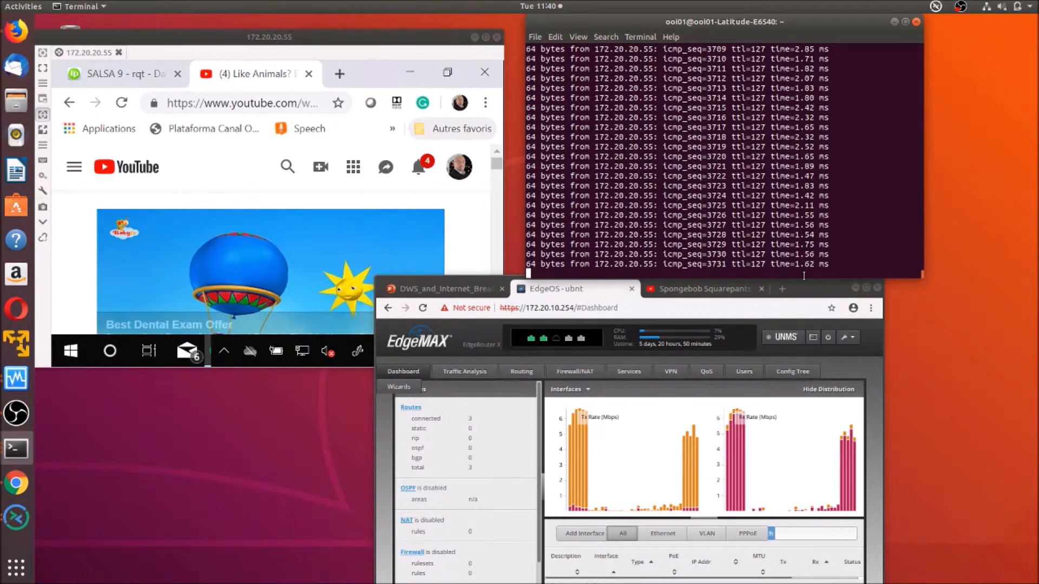
pyautogui.moveTo(803, 276); pyautogui.dragTo(781, 212)
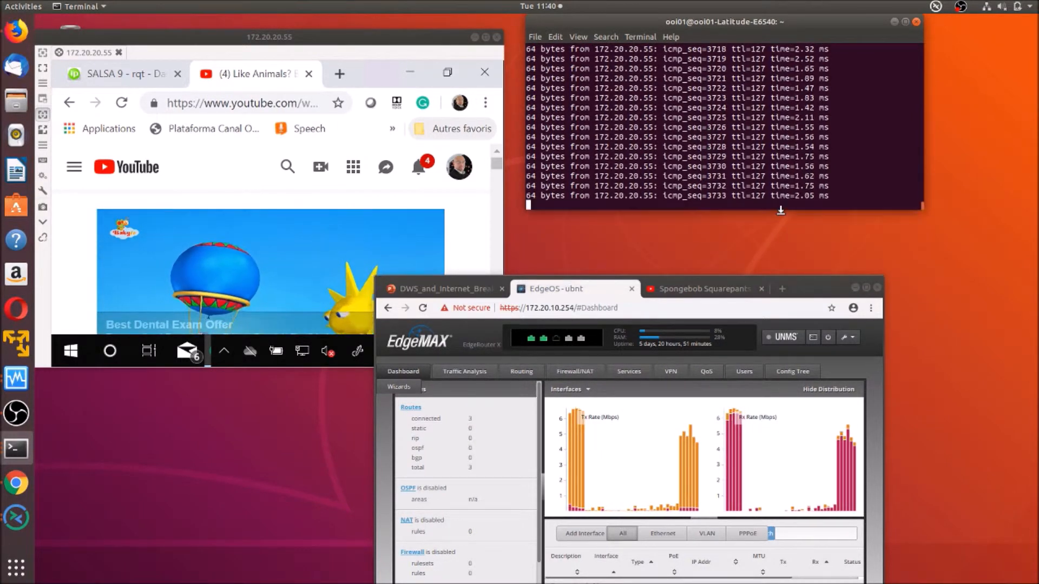
pyautogui.moveTo(807, 292); pyautogui.dragTo(905, 192)
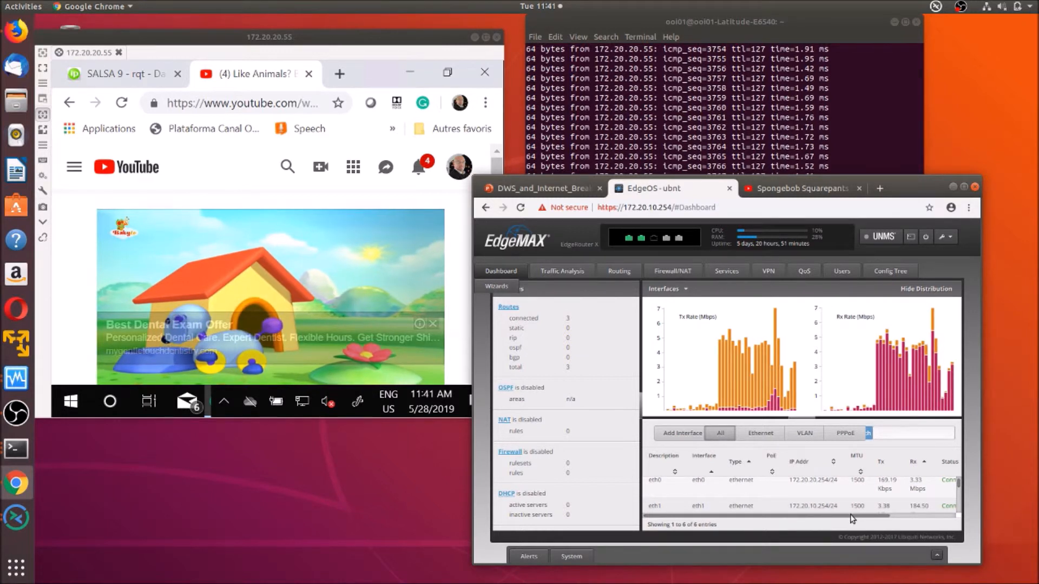
# Step: Disable the router's eth0 interface in EdgeOS and confirm it, with the ping terminal placed beneath the remote desktop video
pyautogui.moveTo(851, 517); pyautogui.dragTo(898, 518)
pyautogui.moveTo(985, 458); pyautogui.dragTo(1014, 463)
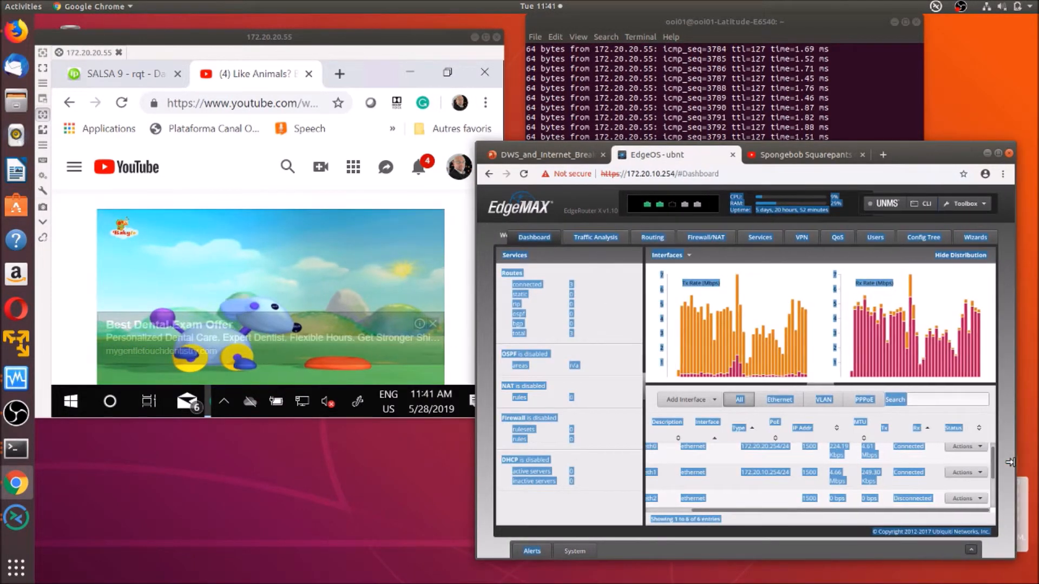
pyautogui.click(981, 449)
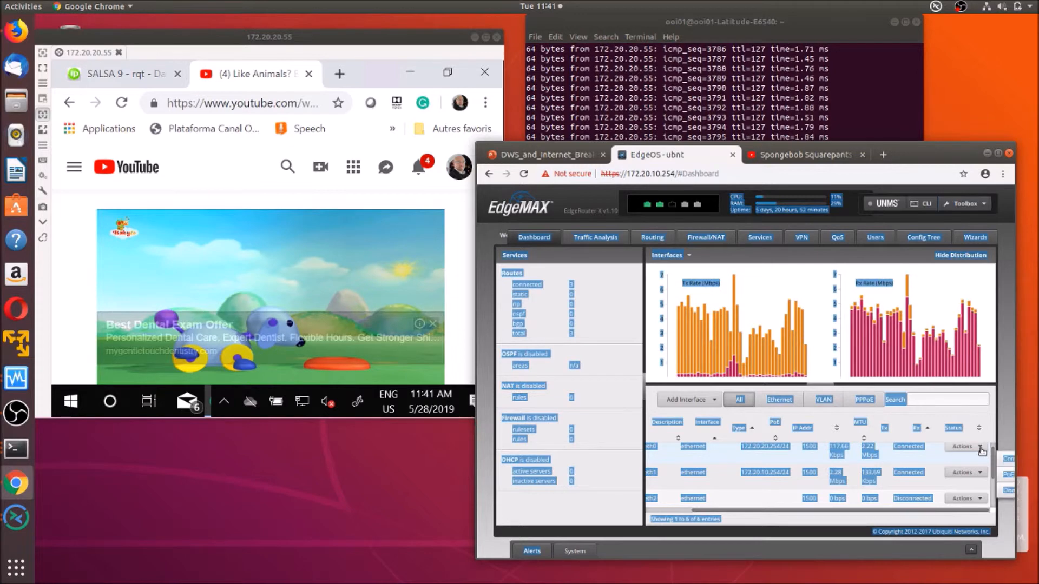
pyautogui.click(1010, 491)
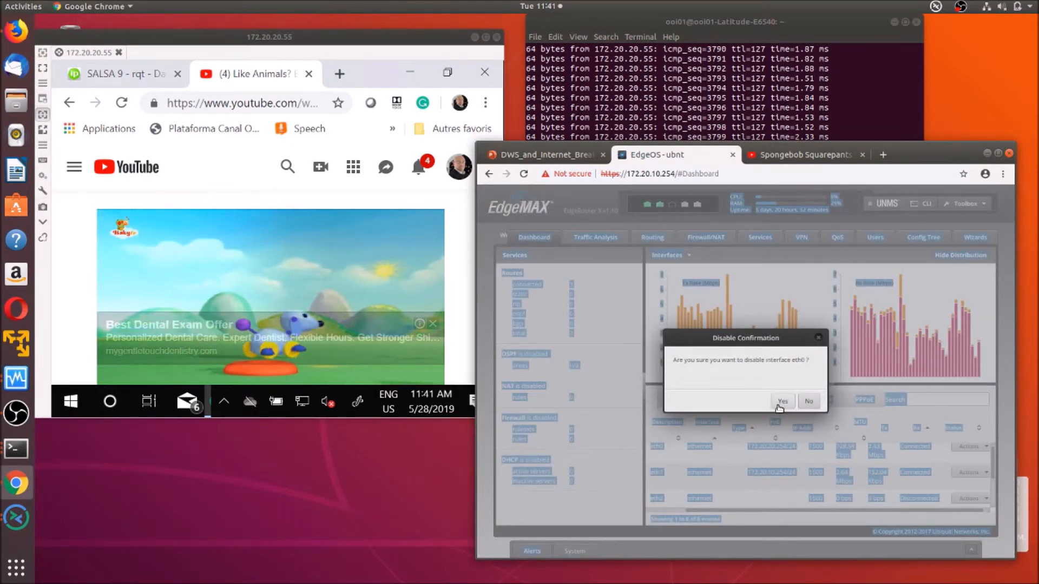
pyautogui.moveTo(813, 20); pyautogui.dragTo(348, 392)
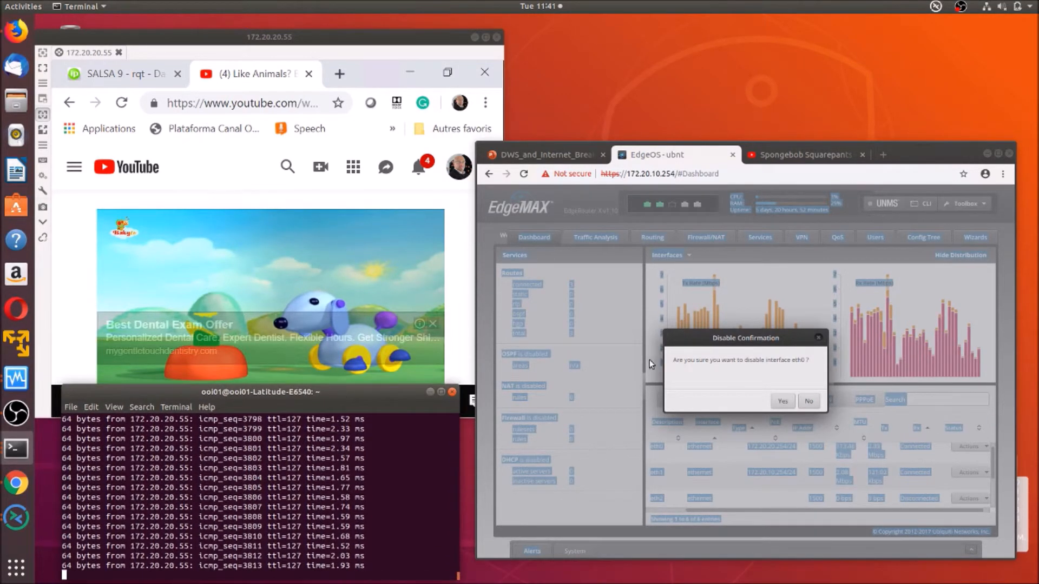
pyautogui.click(783, 402)
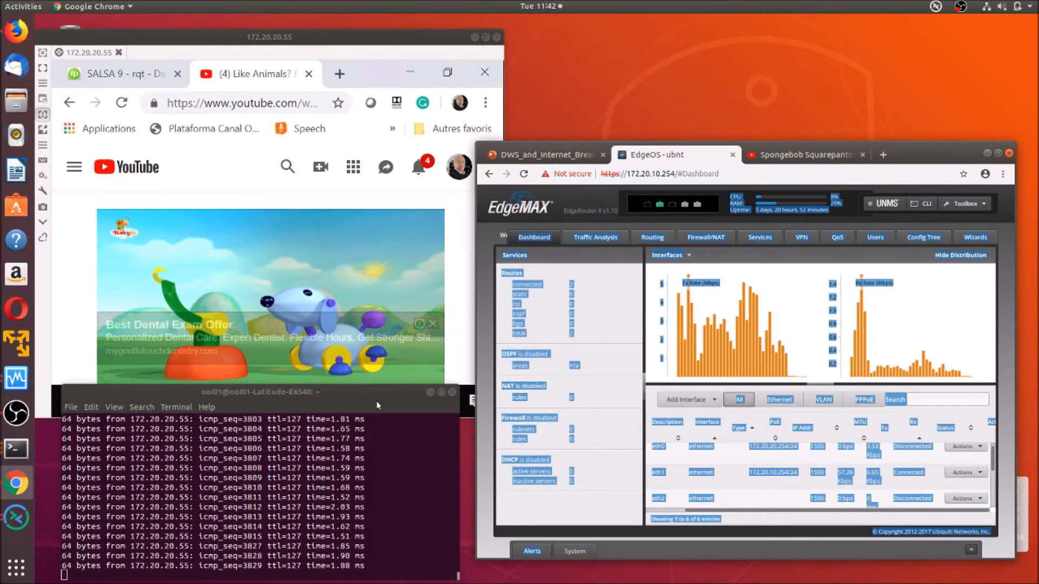
# Step: Reposition the ping terminal, dismiss the ad over the remote session's YouTube video, and check the video playback
pyautogui.moveTo(379, 395); pyautogui.dragTo(365, 397)
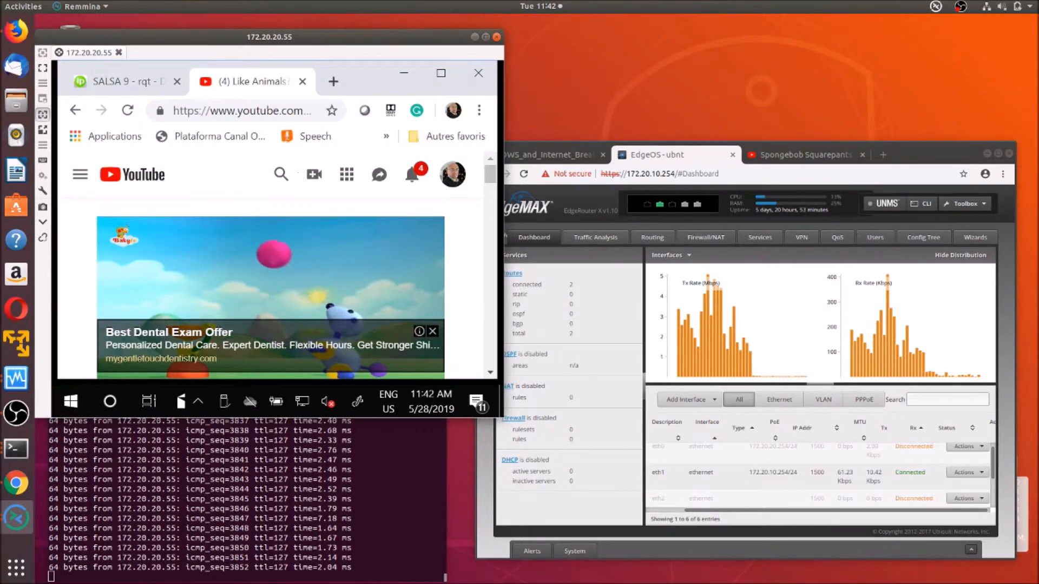
pyautogui.click(433, 327)
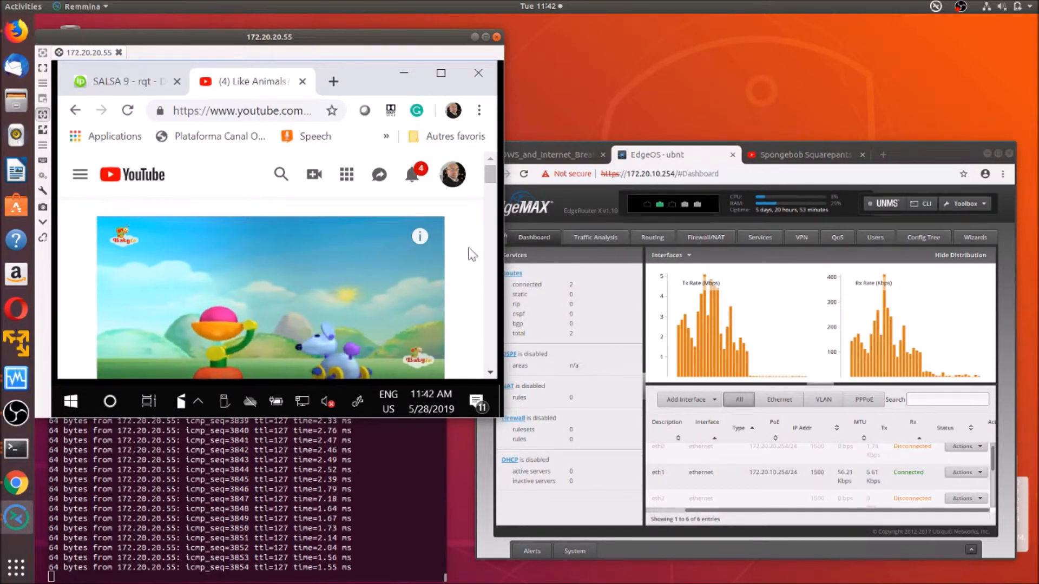
pyautogui.scroll(-1, 490, 184)
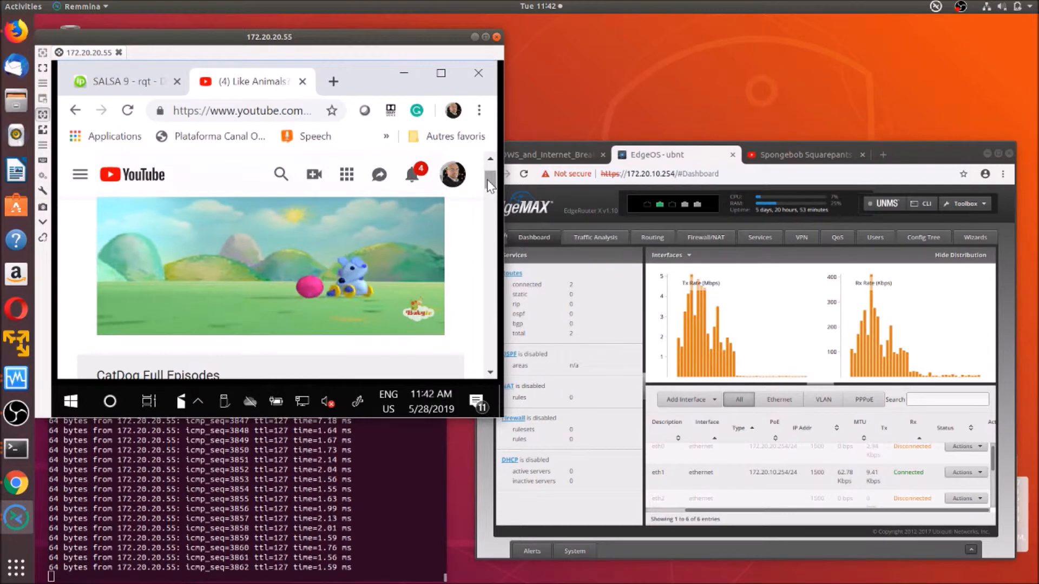
# Step: Bring the SALSA flows dashboard back up in the remote session's browser
pyautogui.click(17, 39)
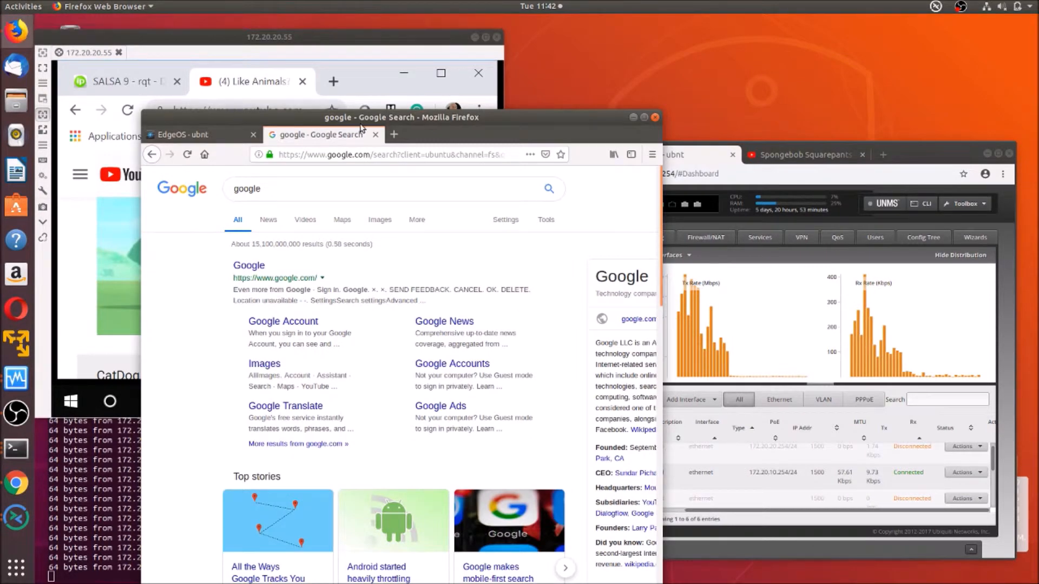
pyautogui.click(633, 117)
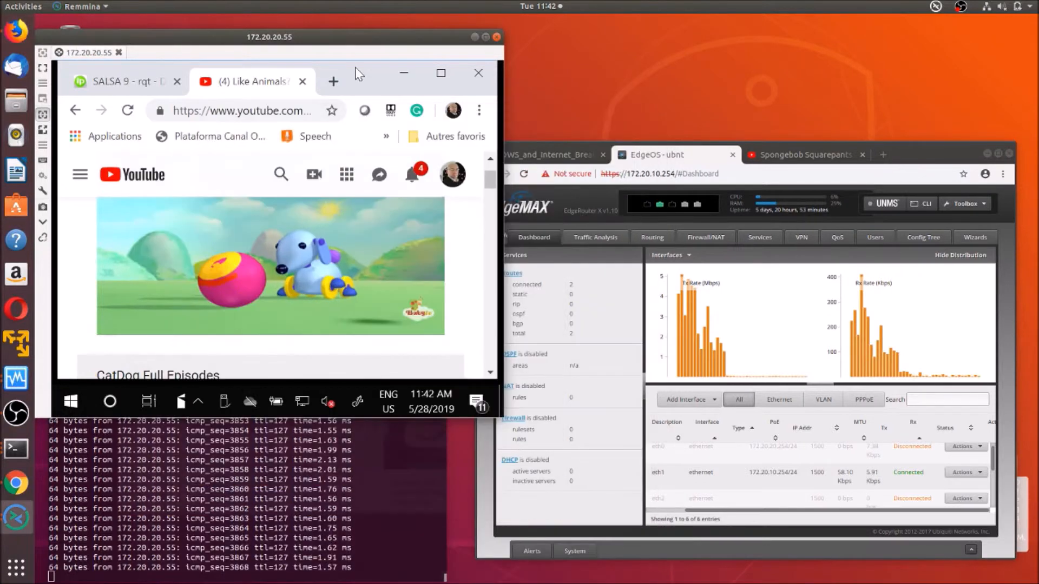
pyautogui.click(132, 81)
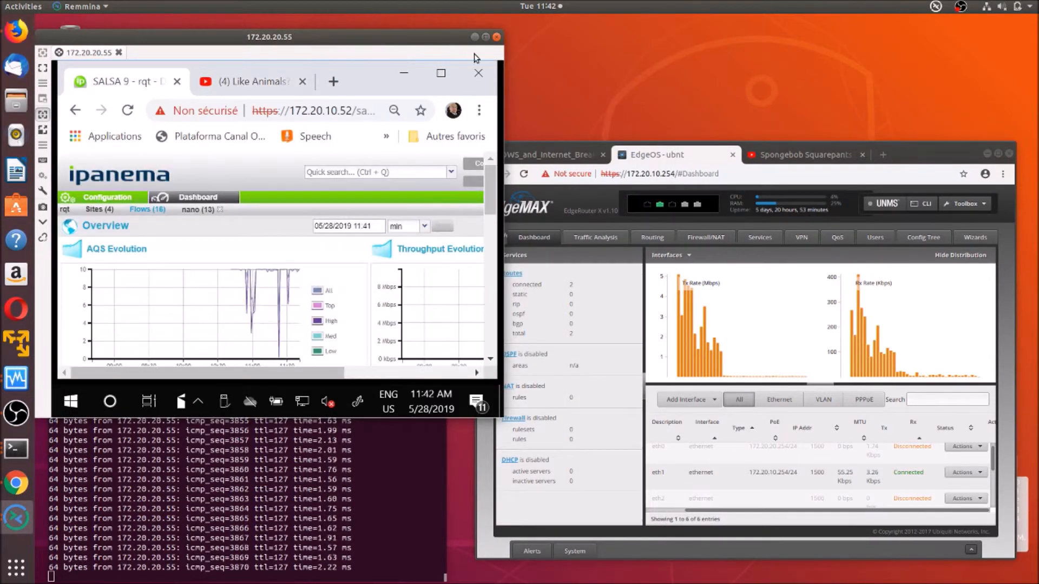
# Step: Maximize the remote session and its browser, and review the Application Flows table with its sites, application groups and AQS values
pyautogui.click(485, 36)
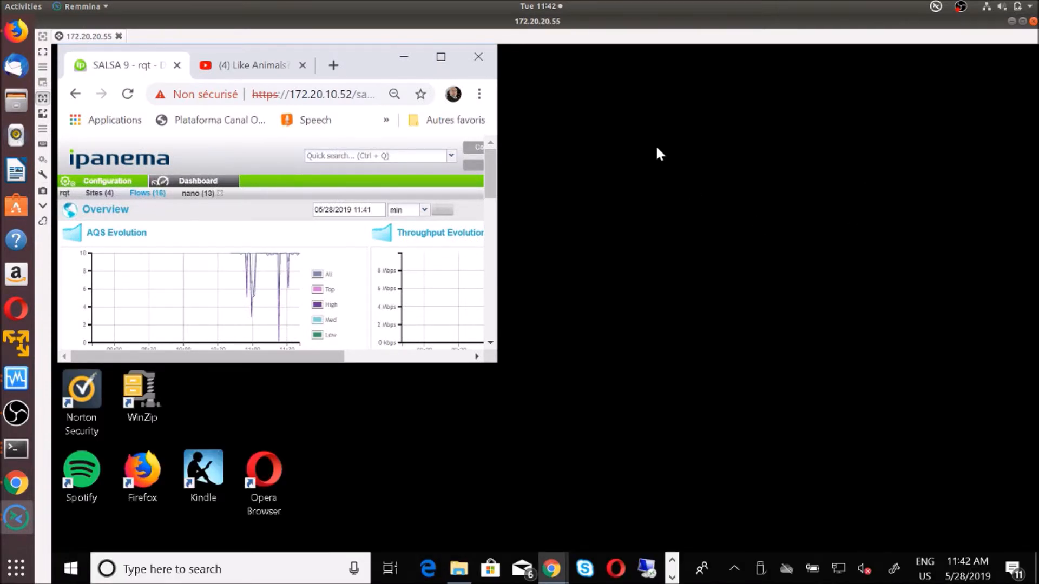
pyautogui.click(441, 58)
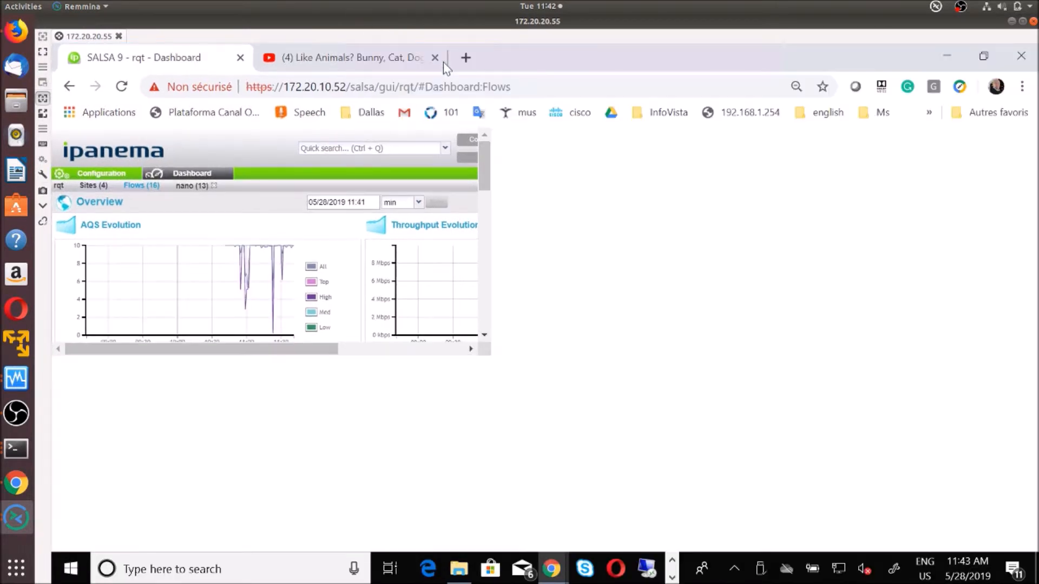
pyautogui.moveTo(1035, 195); pyautogui.dragTo(1036, 307)
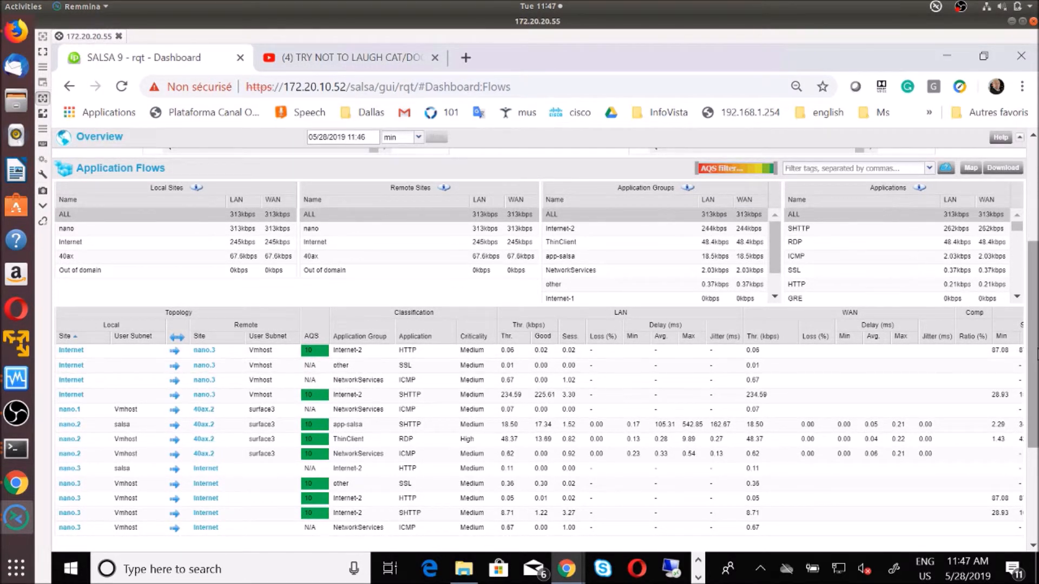
pyautogui.scroll(-1, 1034, 363)
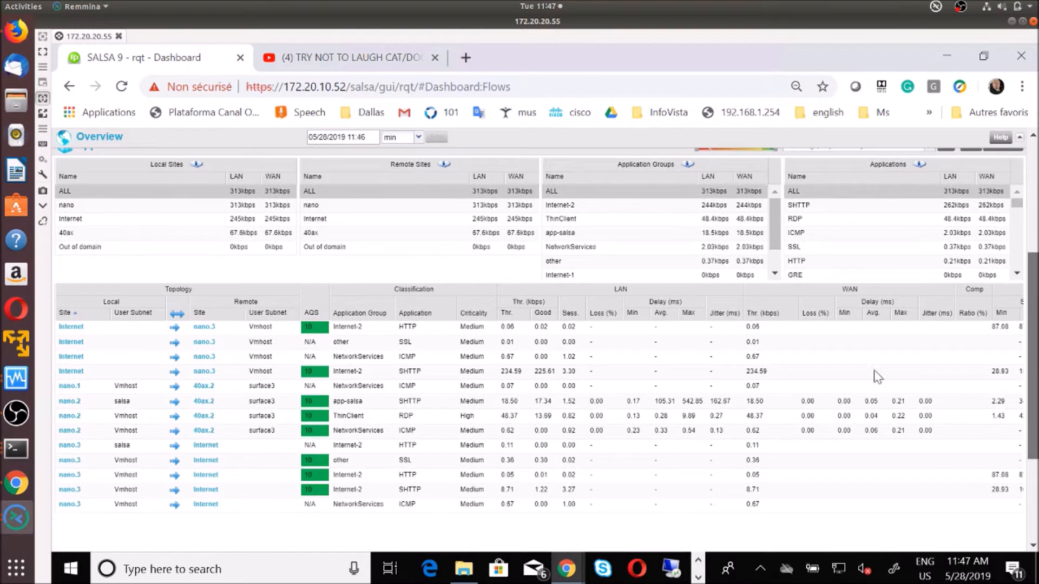
pyautogui.moveTo(989, 365); pyautogui.dragTo(969, 362)
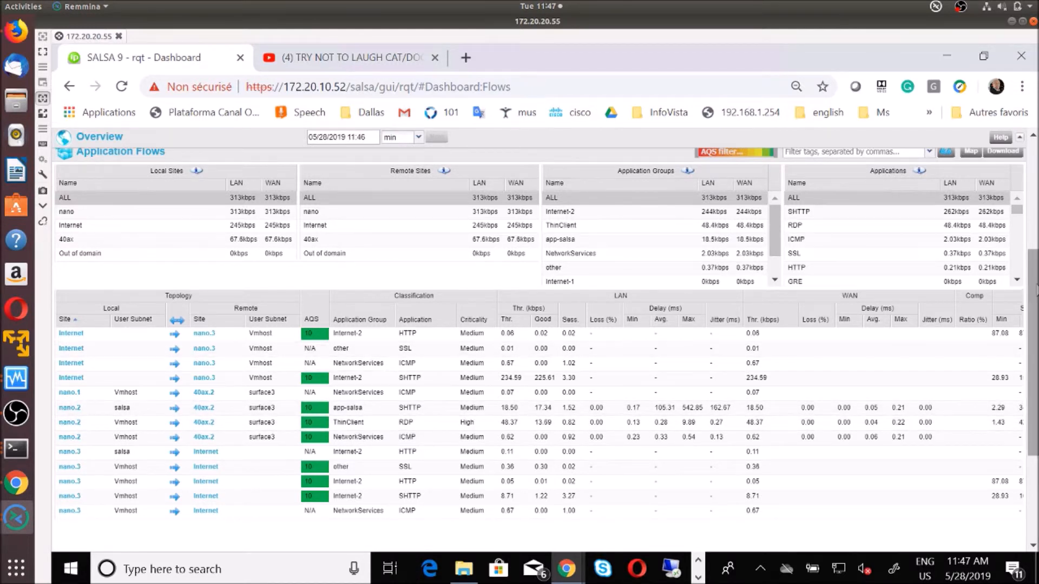
pyautogui.scroll(5, 499, 256)
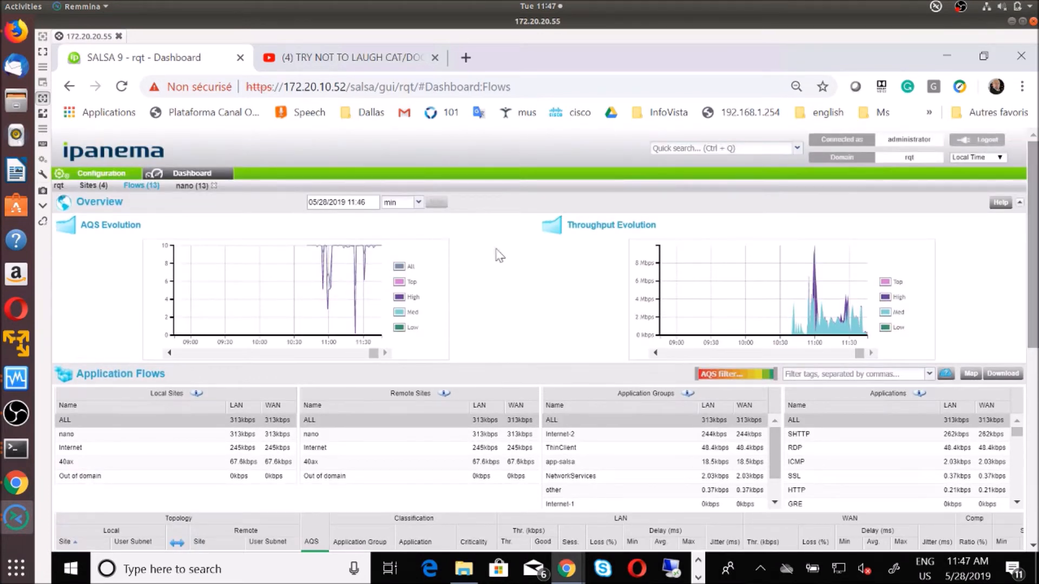
# Step: Open the rqt domain dashboard and examine the DSL, Internet and MPLS throughput and connectivity charts in its Details section
pyautogui.click(59, 186)
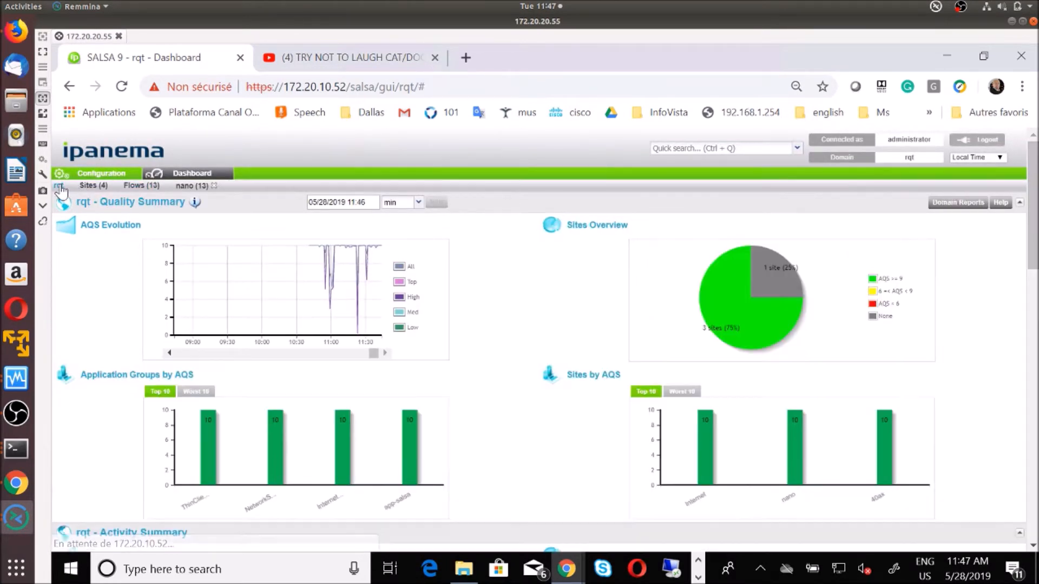
pyautogui.moveTo(1034, 219); pyautogui.dragTo(1037, 488)
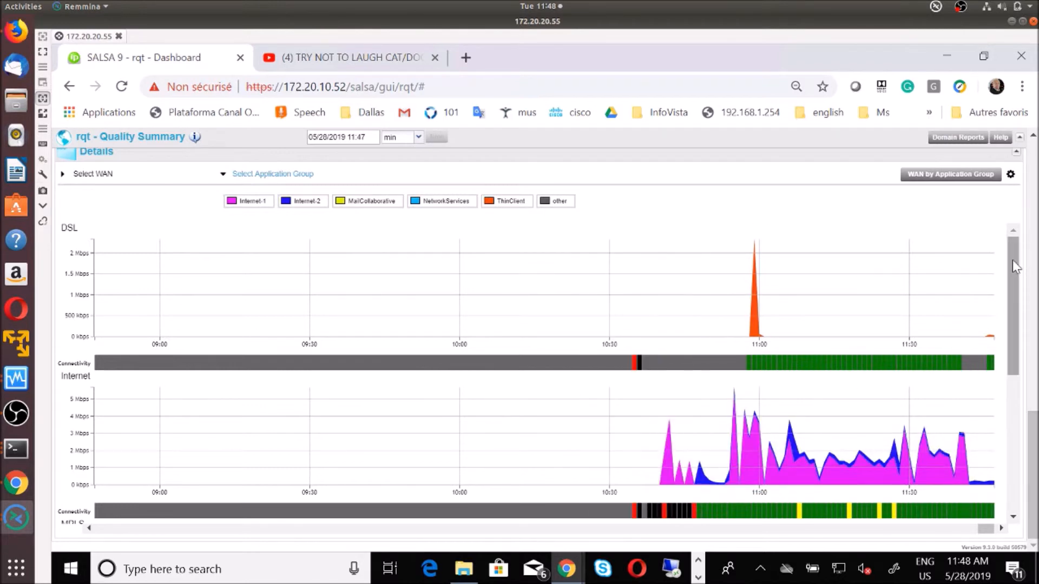
pyautogui.moveTo(1012, 260)
pyautogui.mouseDown()
pyautogui.moveTo(1023, 340)
pyautogui.moveTo(1024, 267)
pyautogui.mouseUp()
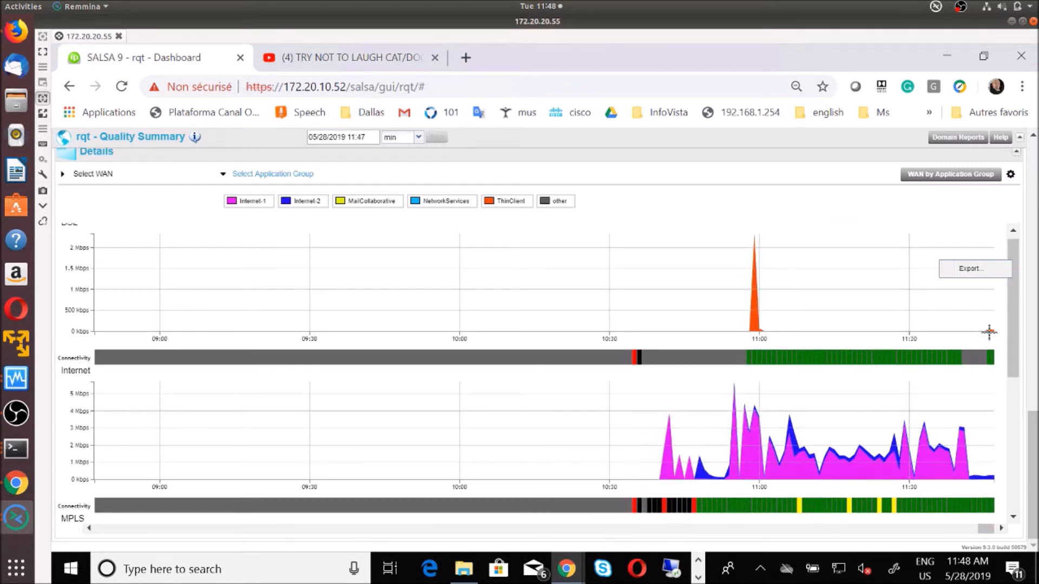
pyautogui.moveTo(986, 330)
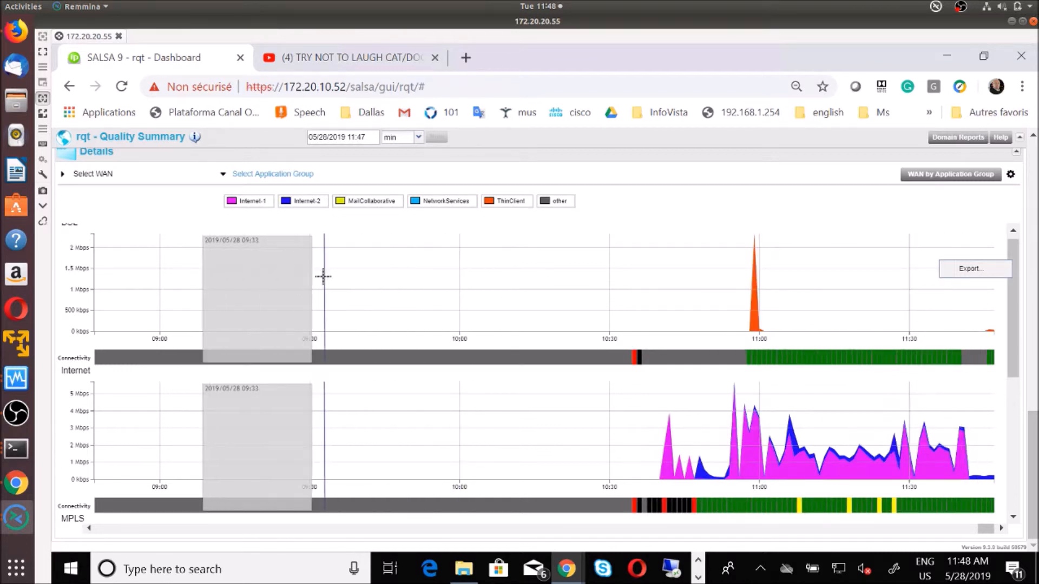
pyautogui.moveTo(1035, 427)
pyautogui.mouseDown()
pyautogui.moveTo(1035, 394)
pyautogui.moveTo(1035, 429)
pyautogui.mouseUp()
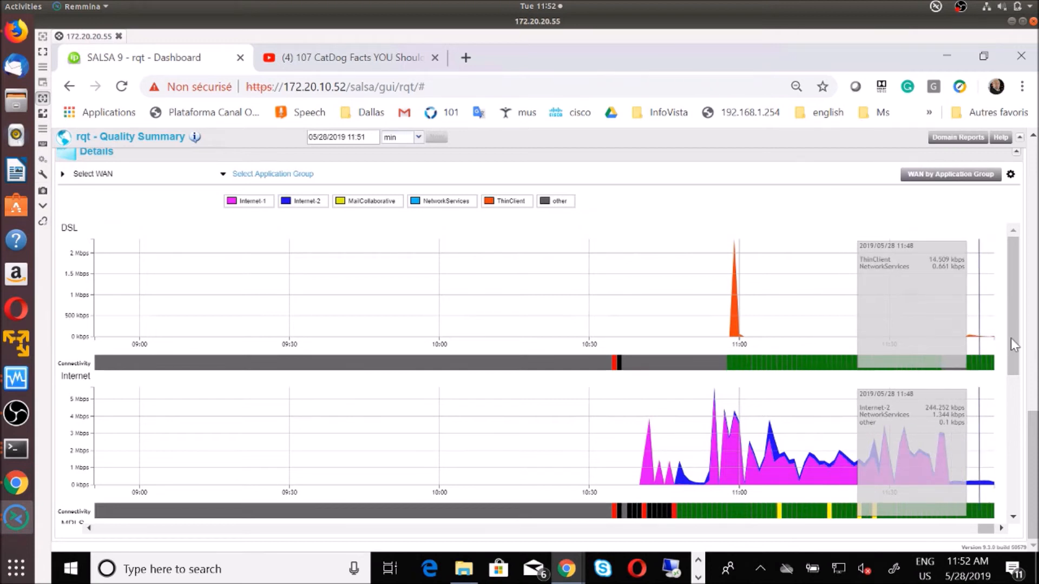
pyautogui.moveTo(1012, 350); pyautogui.dragTo(1020, 431)
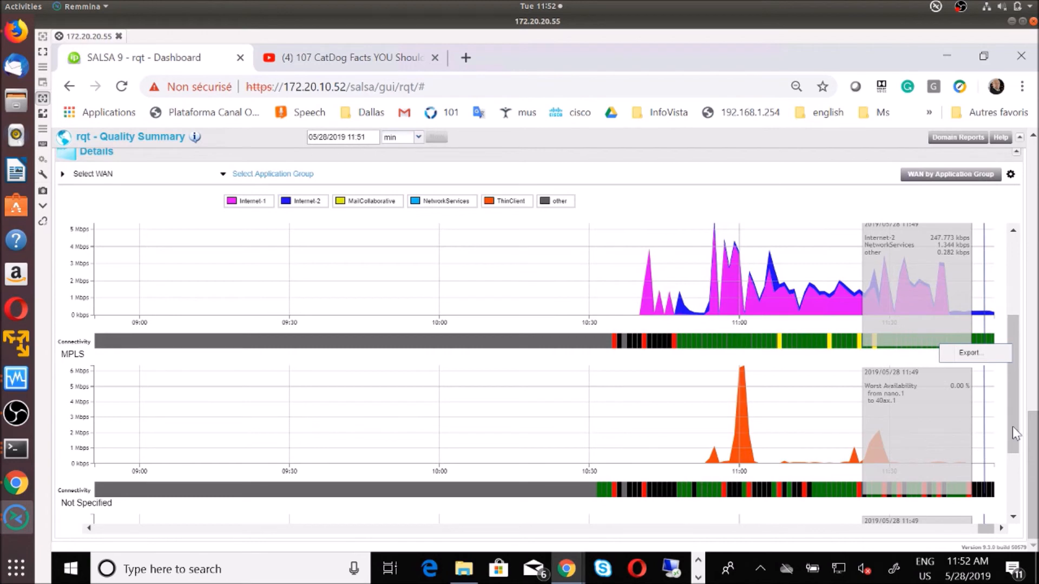
pyautogui.moveTo(1012, 425); pyautogui.dragTo(1012, 391)
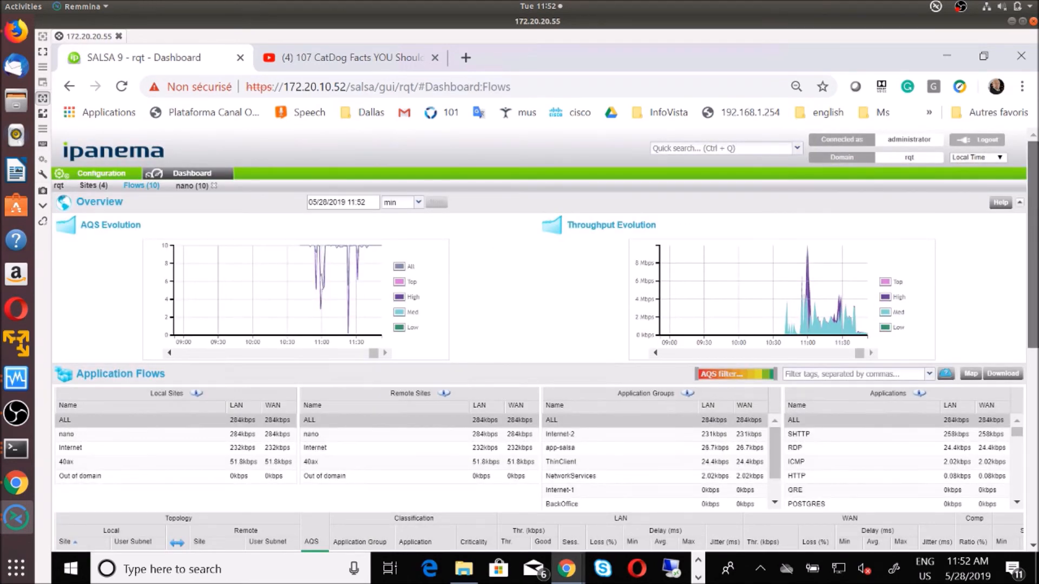
# Step: Return to the Flows dashboard and check the current entries in the Application Flows table
pyautogui.scroll(-3, 539, 346)
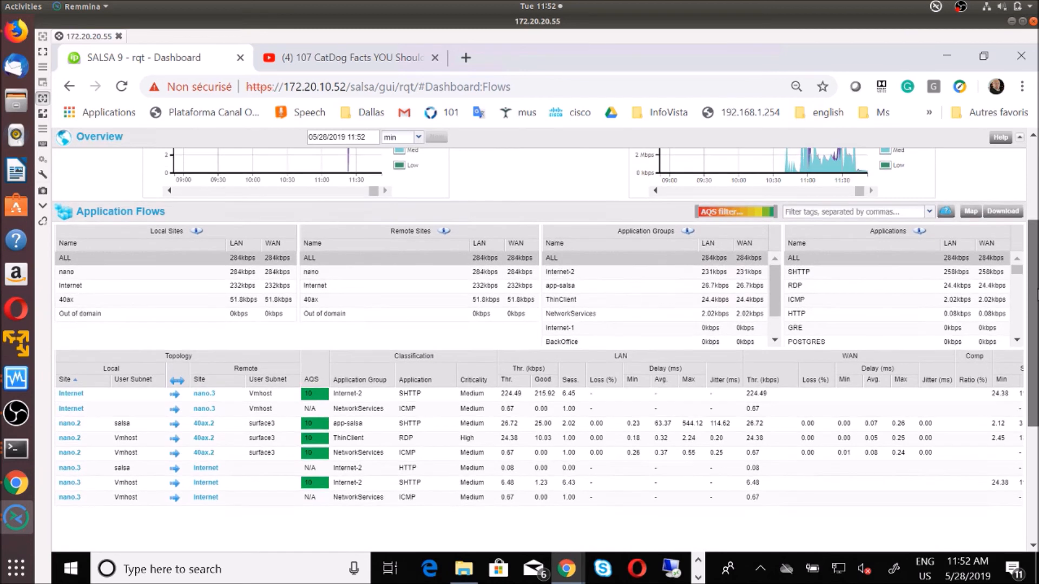